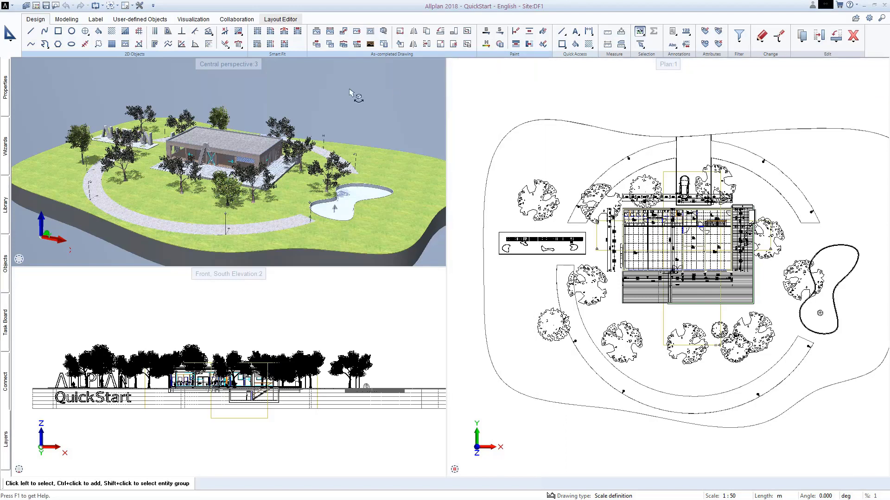
Step: Open the project's building structure and deselect drawing files 5, 6, 7 and 8 of the General level
click(36, 7)
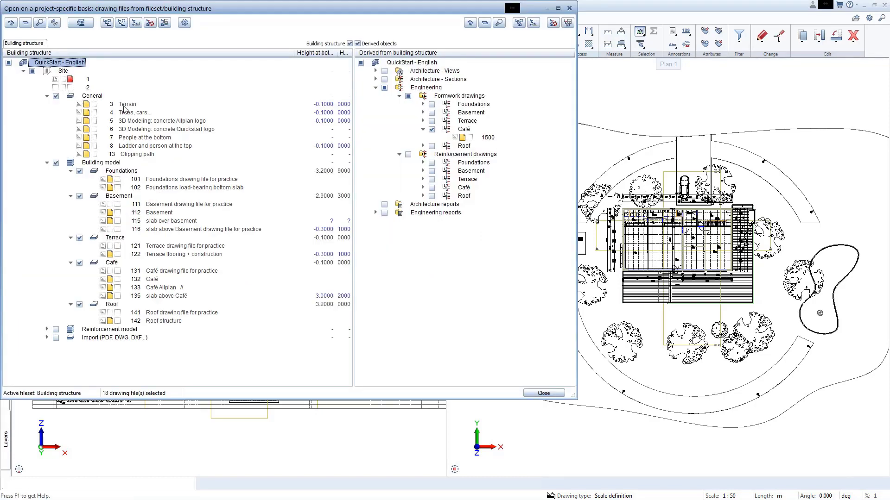
click(86, 139)
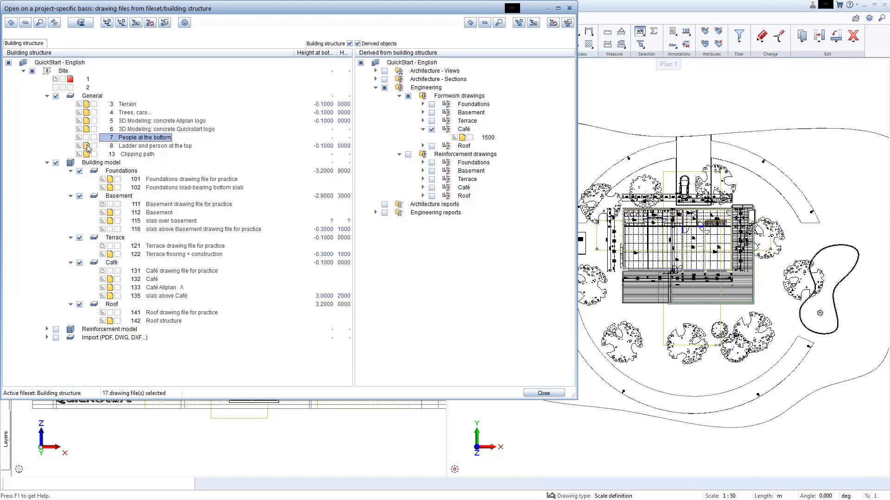
click(87, 146)
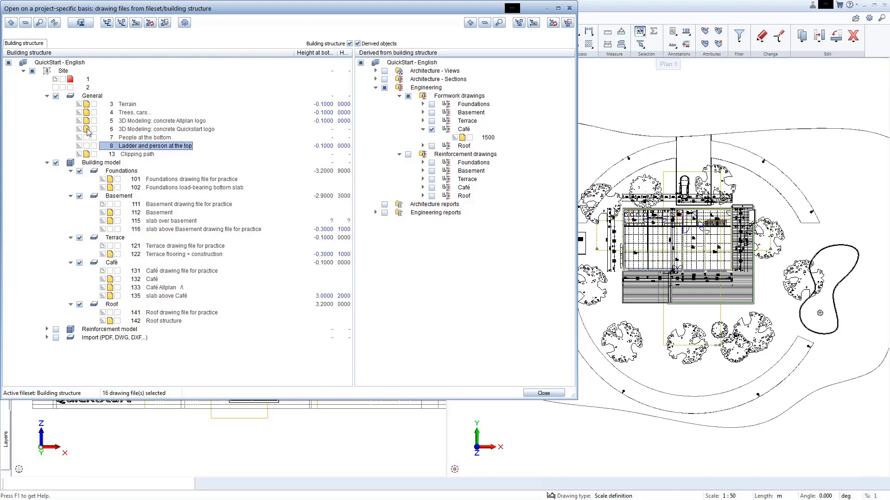
click(88, 130)
click(86, 122)
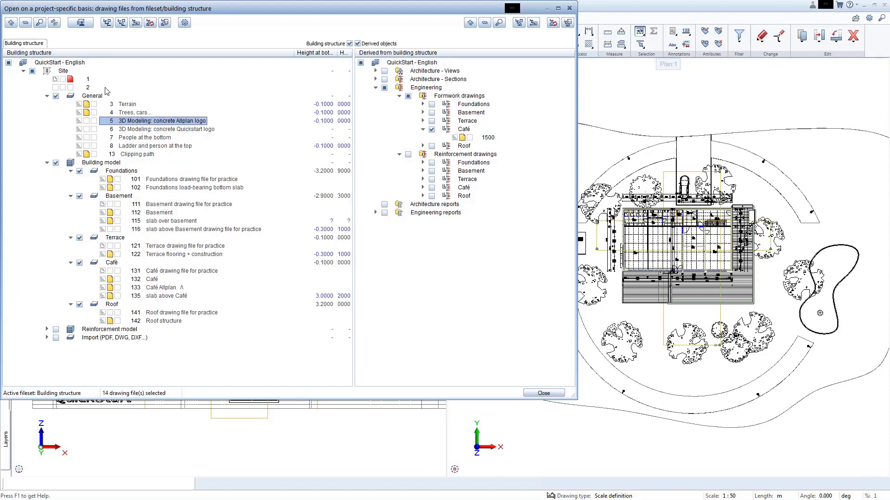
Step: Load the drawing file selection favorite "Lesson 8 - Structure only.xml" for the QuickStart - English project and close the building structure
right_click(71, 64)
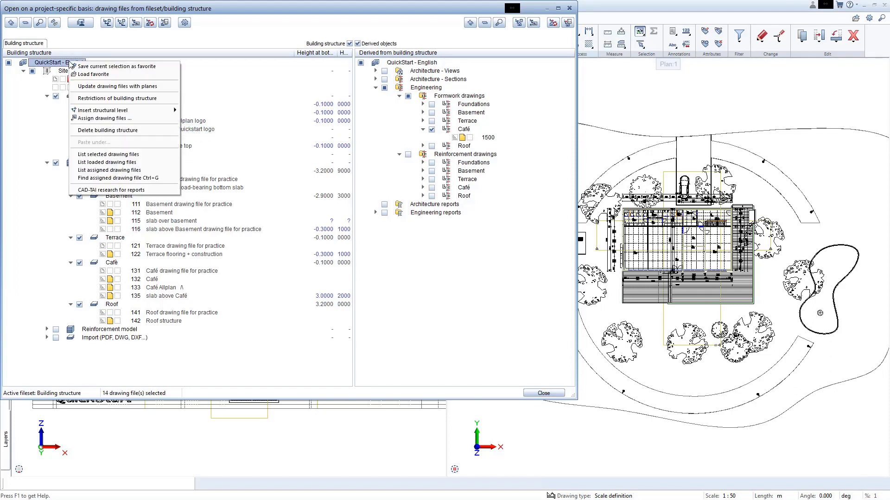
click(111, 75)
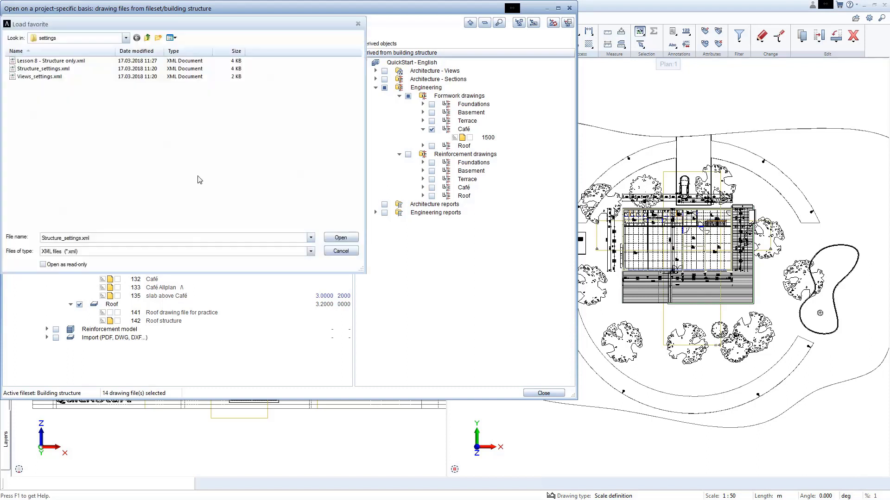
click(88, 61)
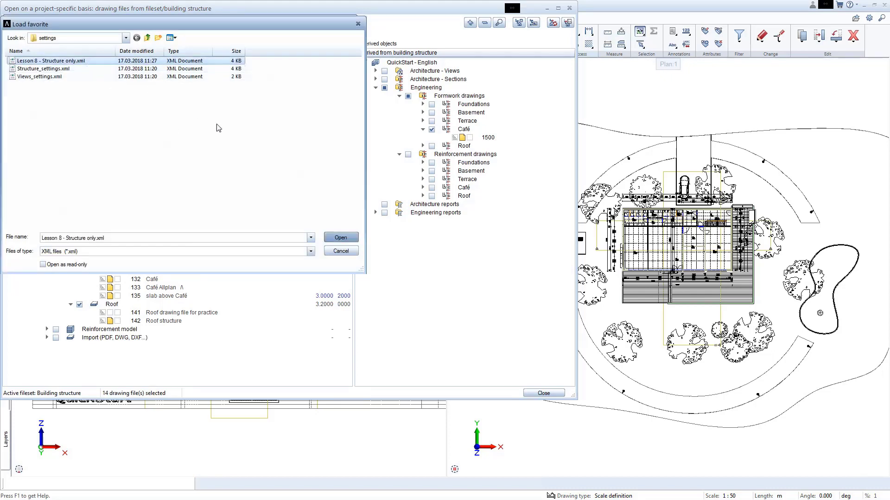
click(334, 237)
click(534, 392)
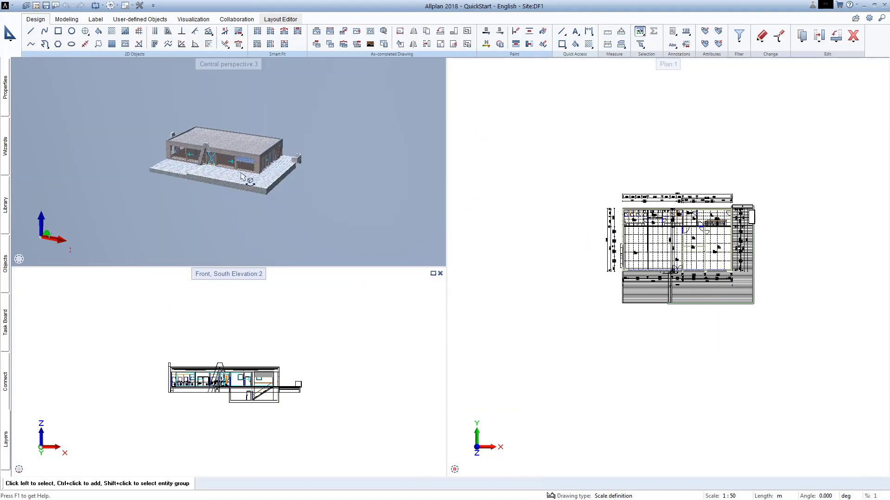
Step: Fit the building in the perspective, plan and elevation views and examine its front and west side in perspective
middle_click(244, 178)
middle_click(671, 228)
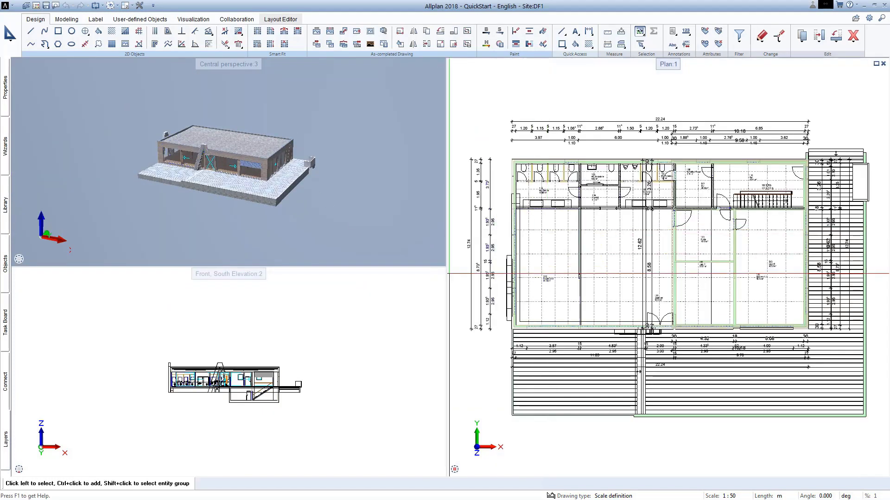
middle_click(232, 371)
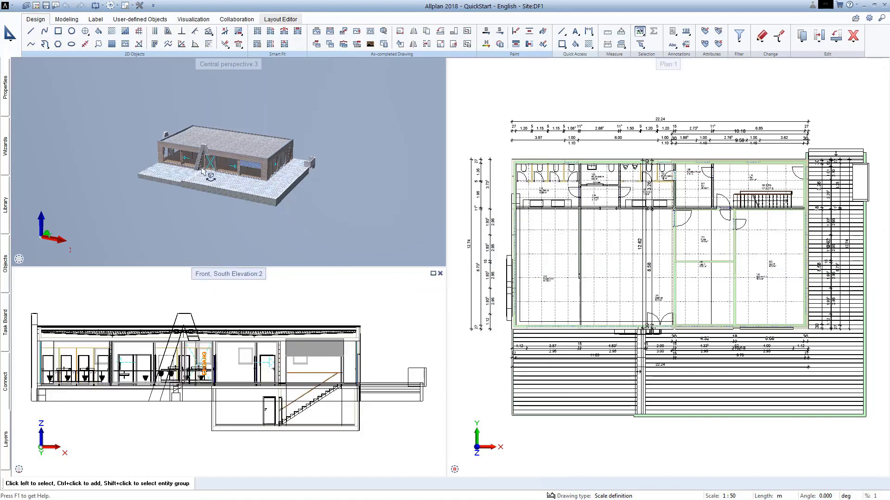
scroll(222, 157, up, 2)
scroll(222, 157, up, 3)
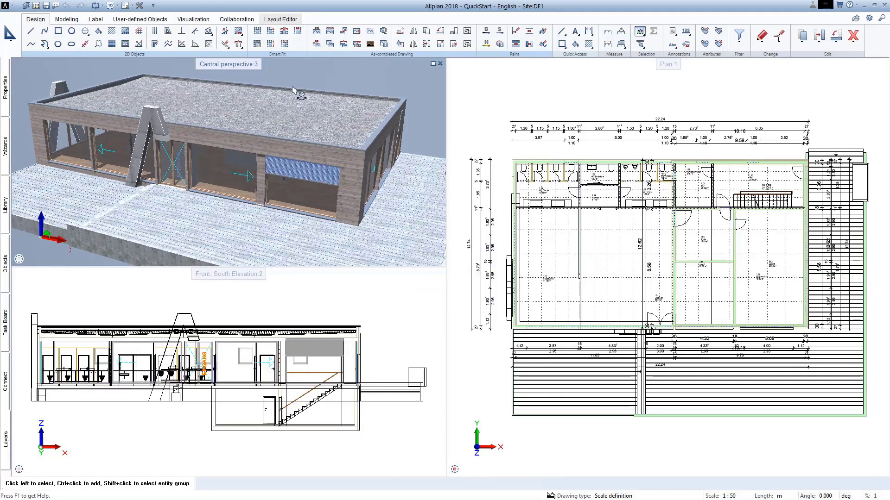
middle_drag(222, 156, 149, 144)
scroll(166, 162, down, 3)
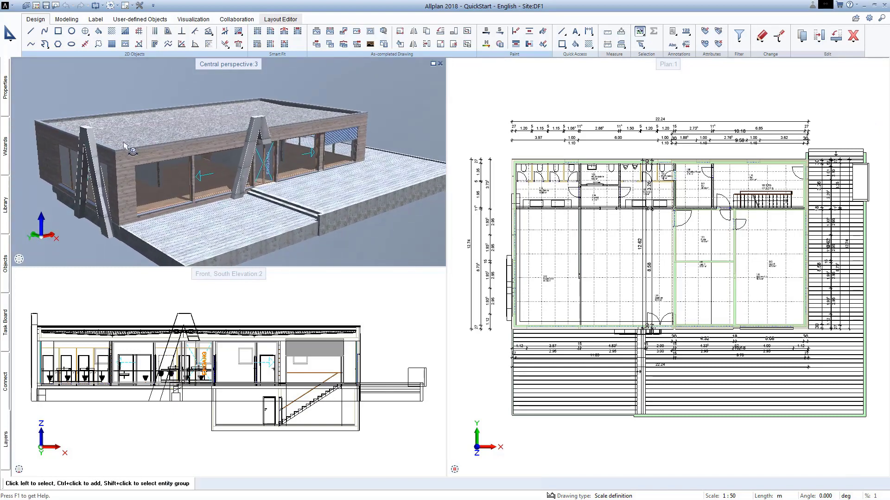
Step: Show the layer list and hide the layers AR_GEN, RO_ROOM and AR_FURN
click(6, 440)
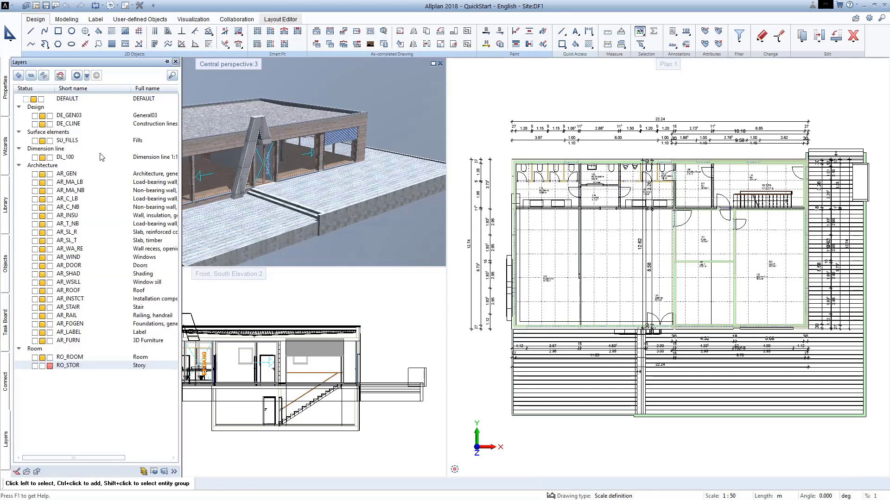
click(145, 174)
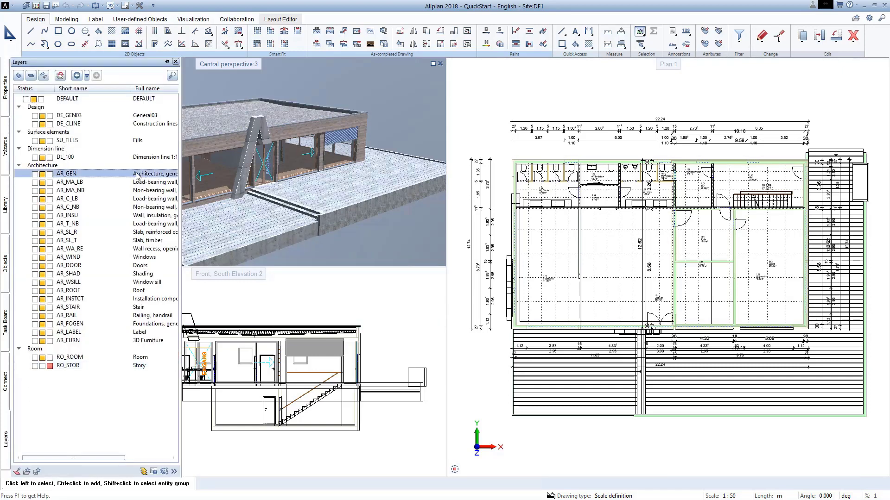
click(43, 175)
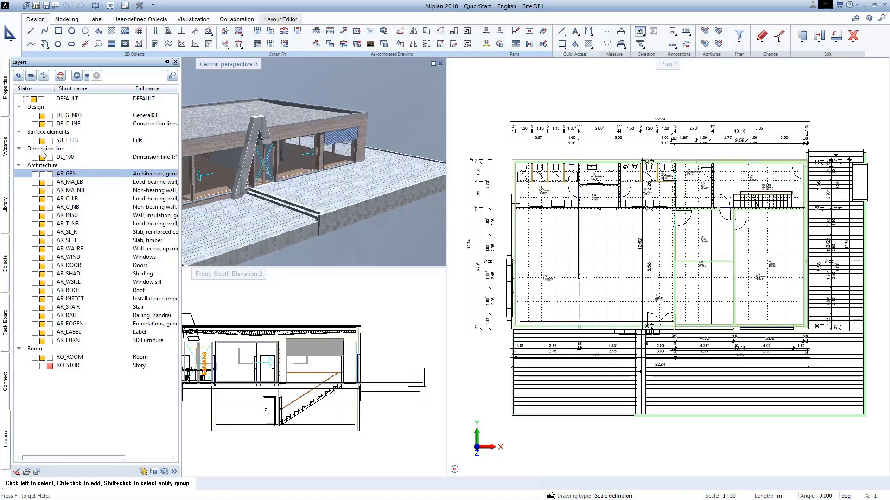
click(43, 358)
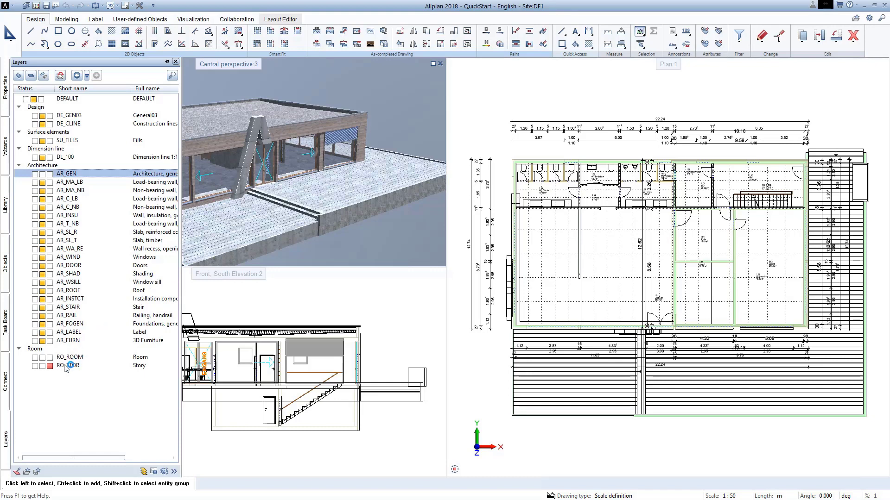
click(53, 366)
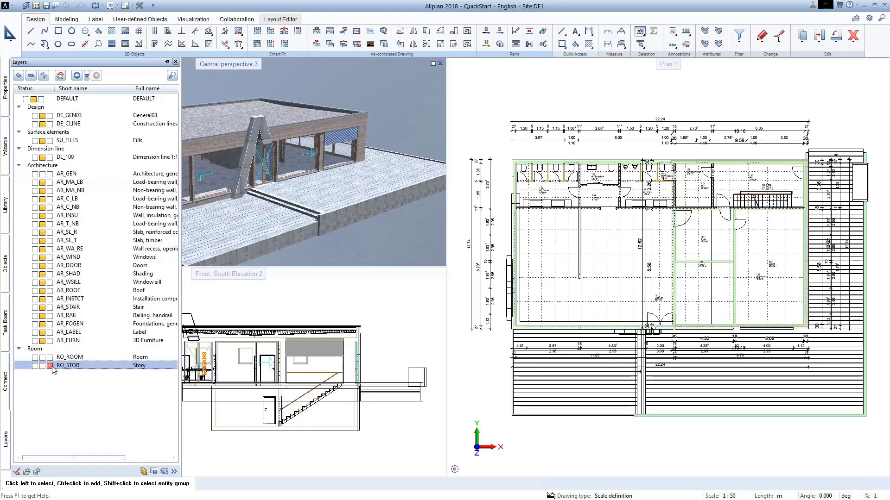
click(42, 341)
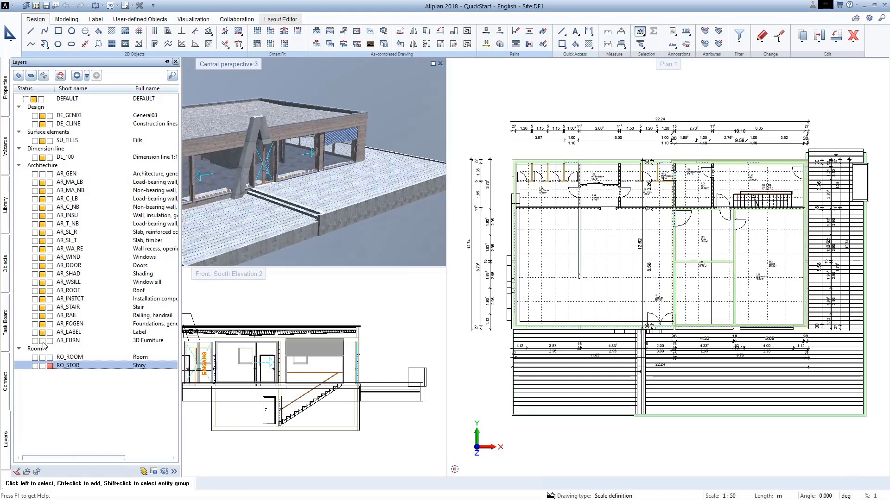
Step: Load the layer favorite structure_only.lfa so that only the structural layers are displayed
click(27, 472)
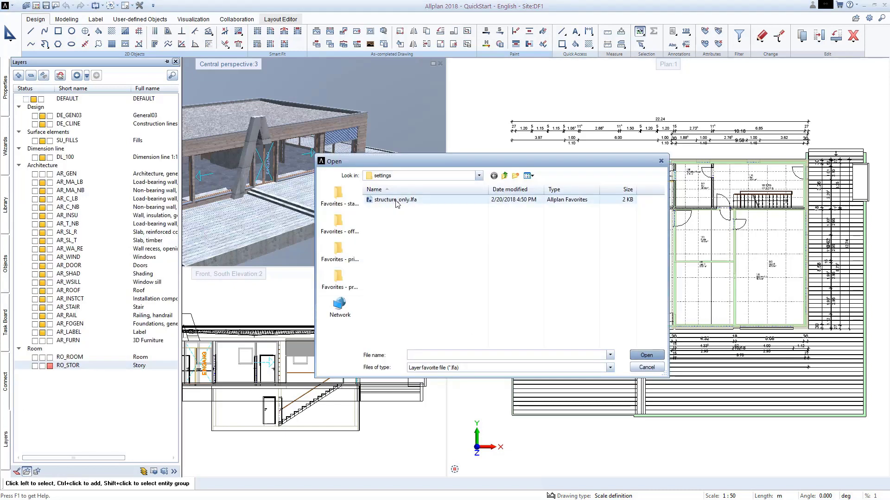
click(396, 201)
click(632, 359)
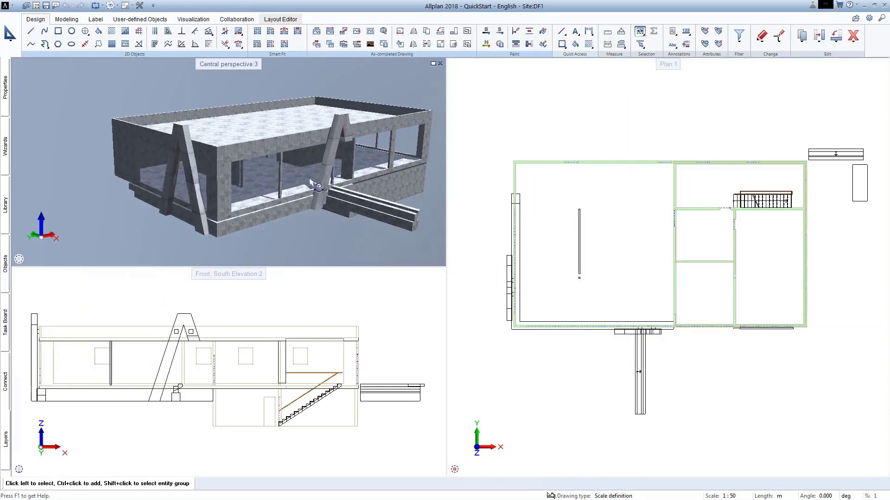
drag(337, 188, 355, 216)
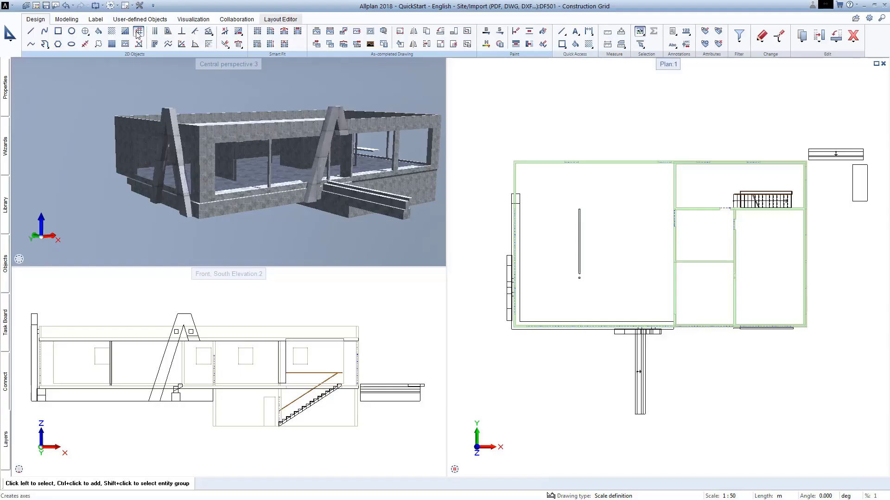
Step: Create an axis grid from a saved parameter favorite and place it at the northwest wall corner of the plan
click(138, 34)
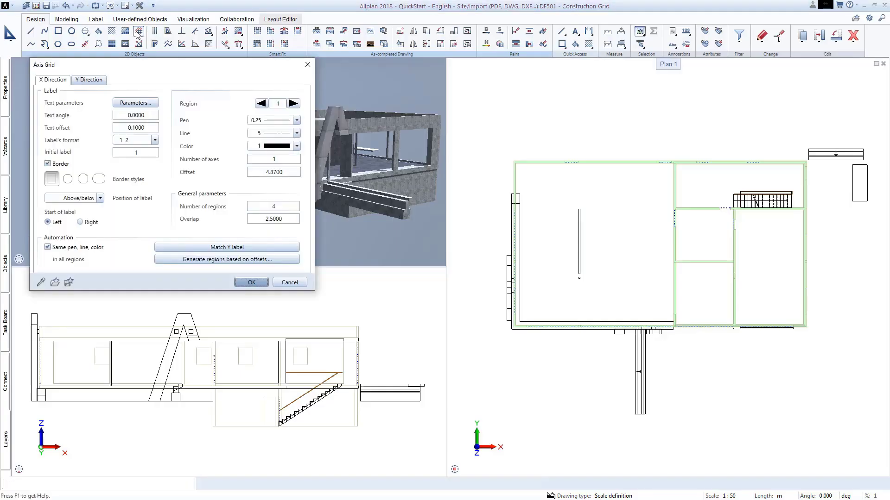
click(54, 283)
click(67, 322)
click(252, 284)
scroll(505, 162, up, 5)
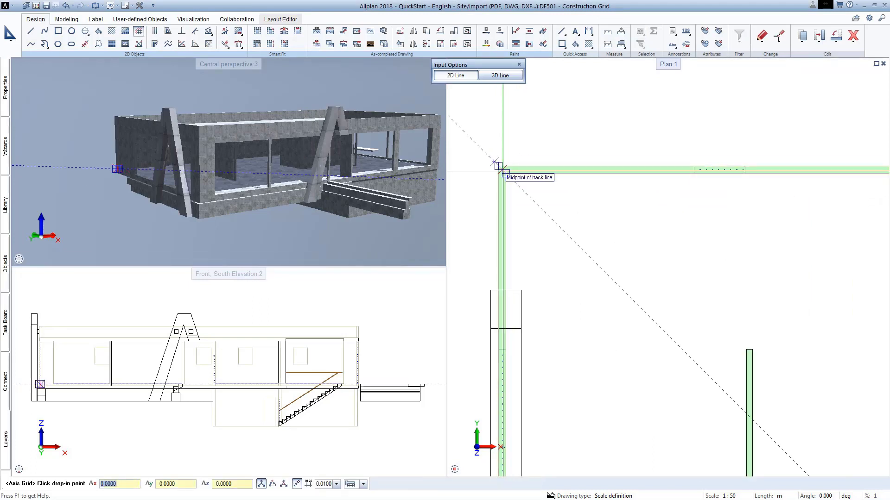
click(495, 163)
scroll(494, 162, down, 2)
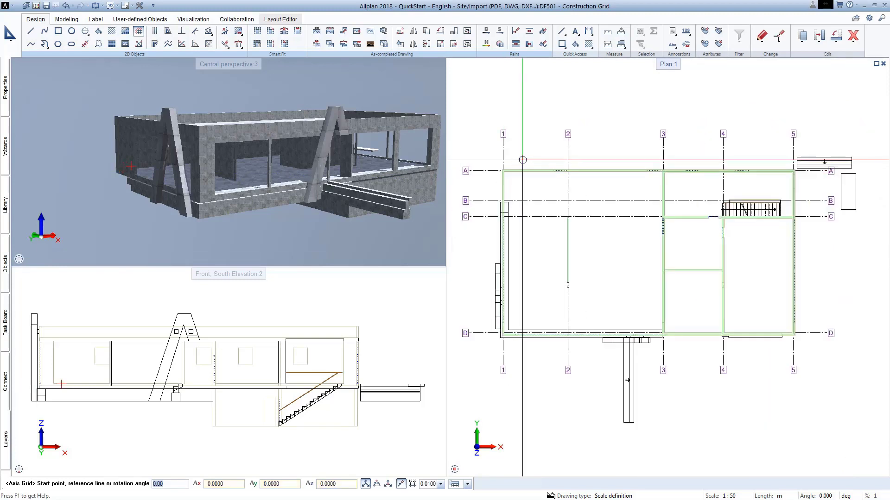
key(Escape)
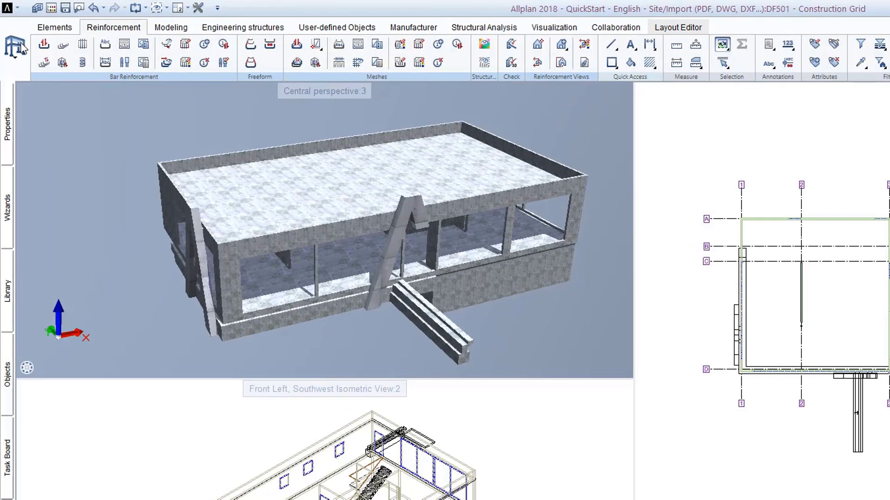
Step: In the Engineering role, create a view of the whole building and its grid from the west, placed below the plan
click(11, 34)
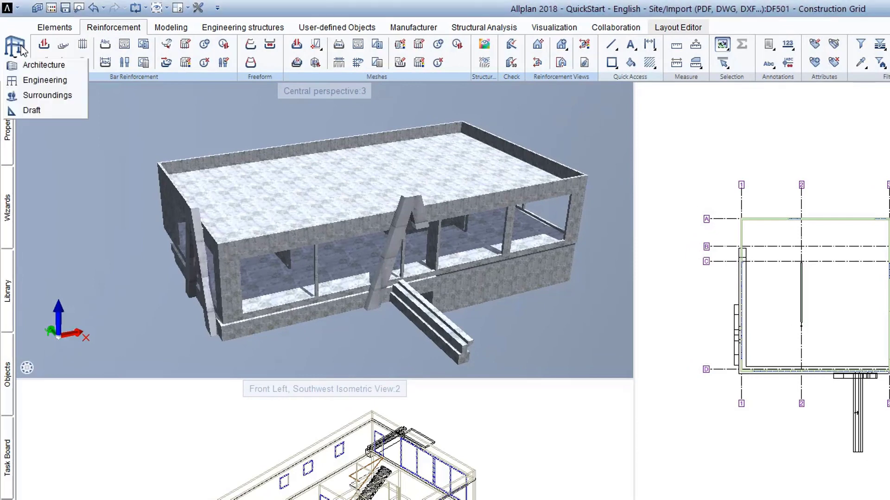
click(28, 80)
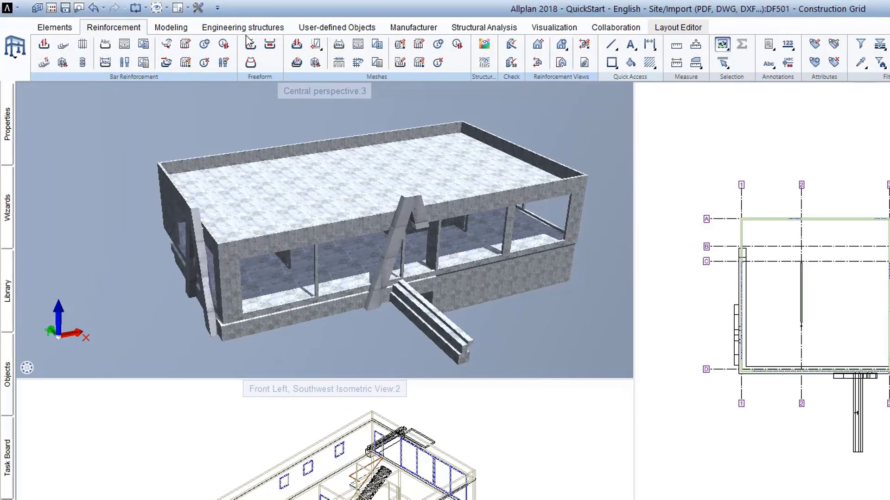
click(537, 45)
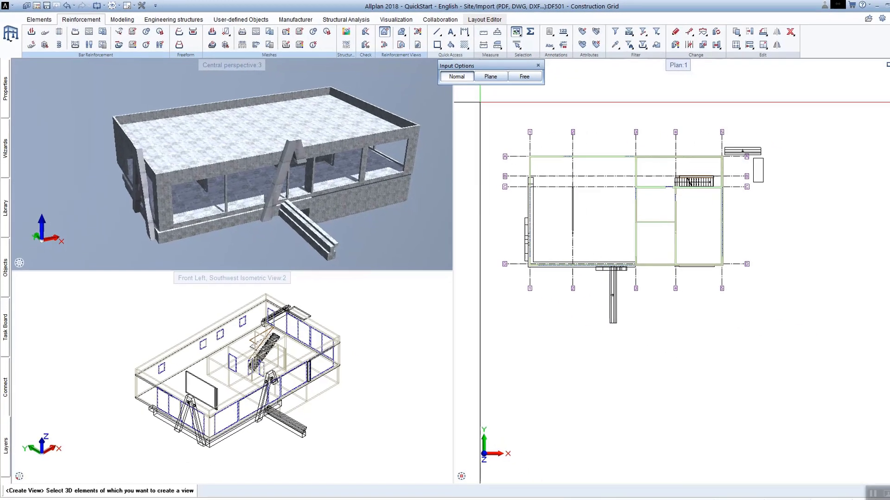
click(672, 143)
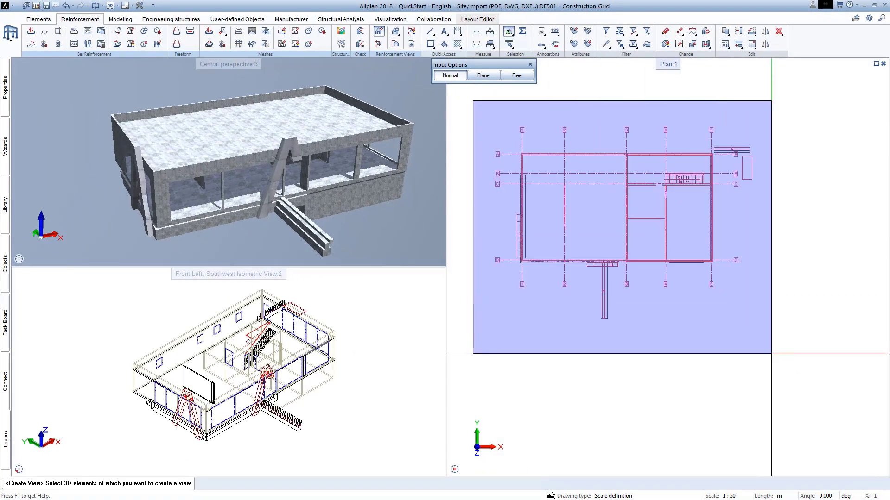
click(883, 451)
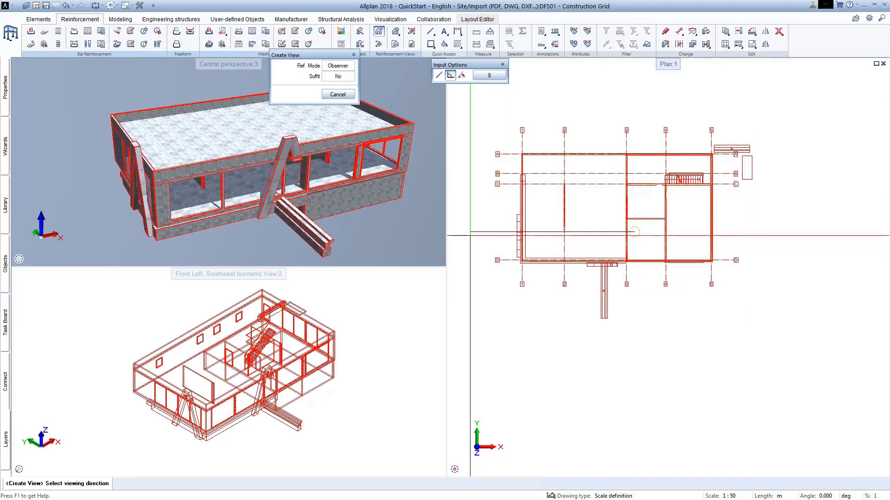
click(634, 231)
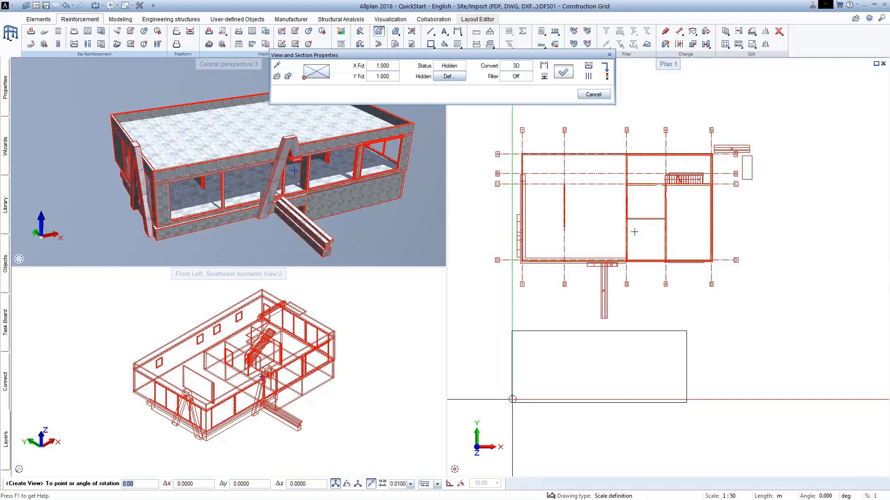
click(512, 401)
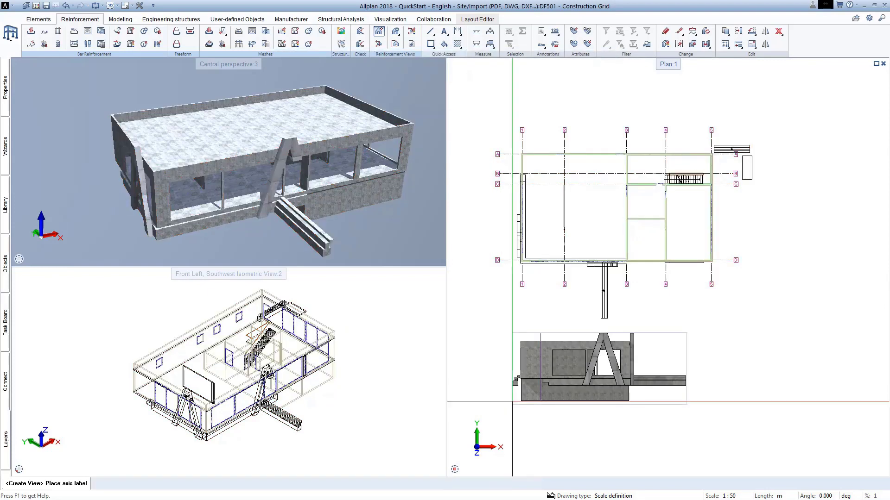
Step: Place the axis labels below the new view and add the view label "West View" above it
click(531, 417)
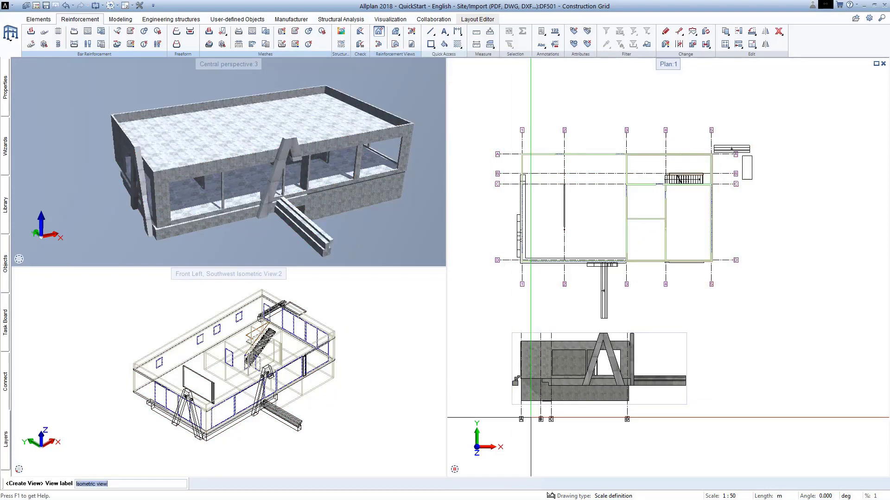
text(West View)
key(Return)
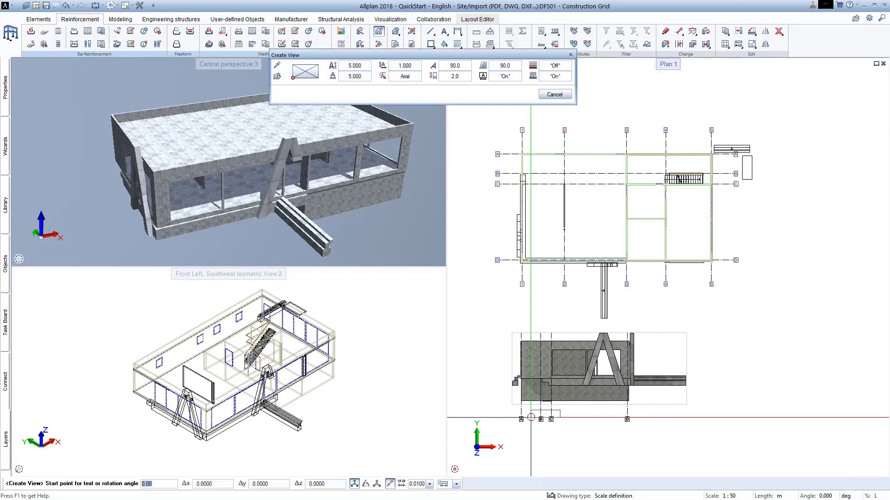
click(580, 329)
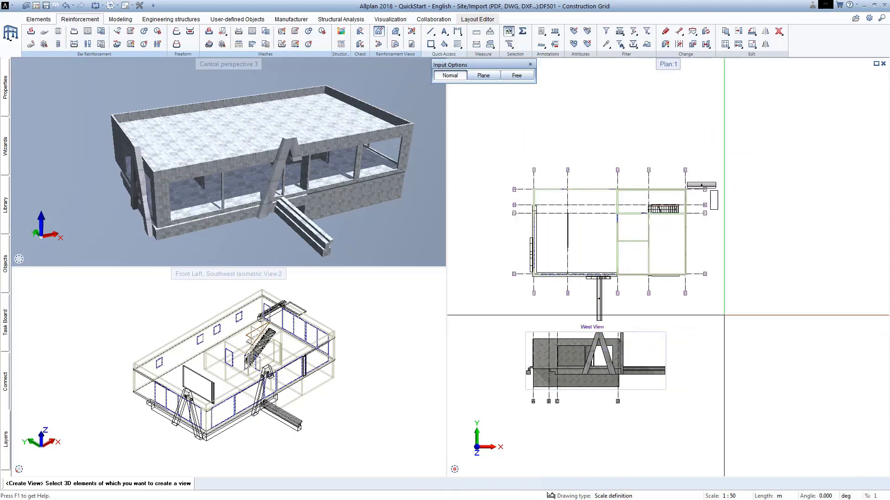
Step: Create a view of the building and grid from the south below the West View, with axis labels beneath it and the view label "South View" above
mouse_move(730, 323)
mouse_down()
mouse_move(669, 255)
mouse_move(533, 151)
mouse_move(503, 153)
mouse_up()
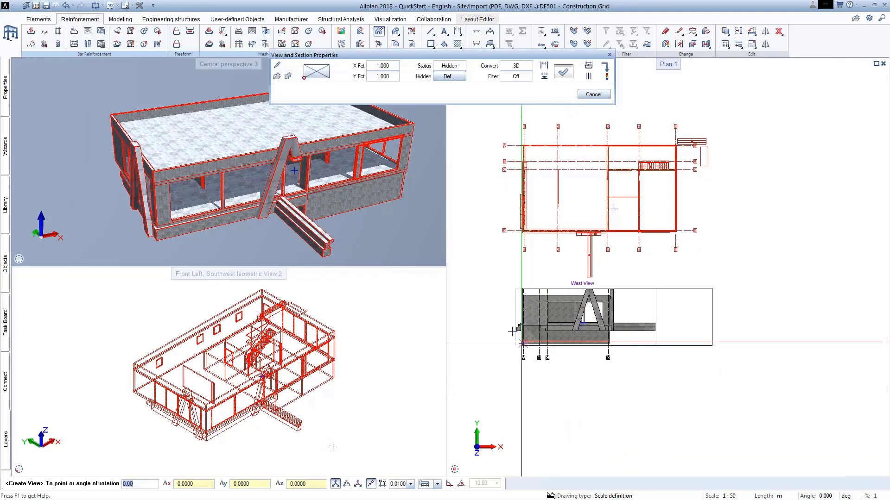
click(520, 417)
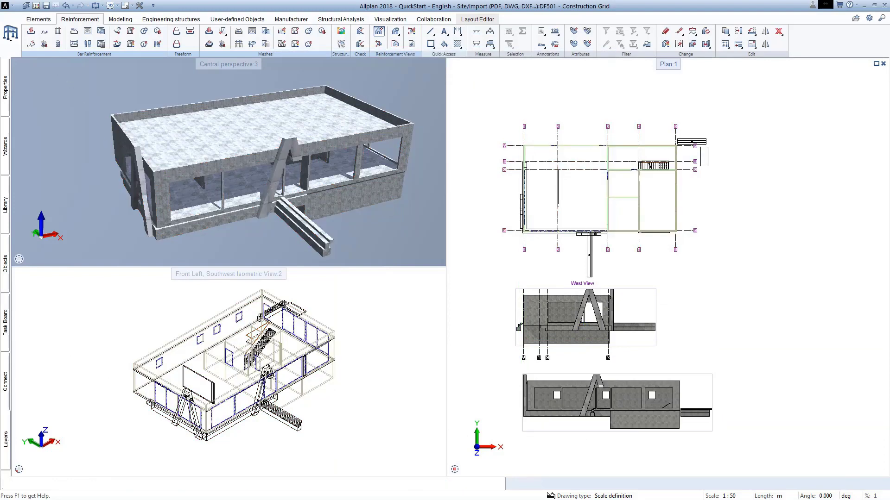
click(529, 447)
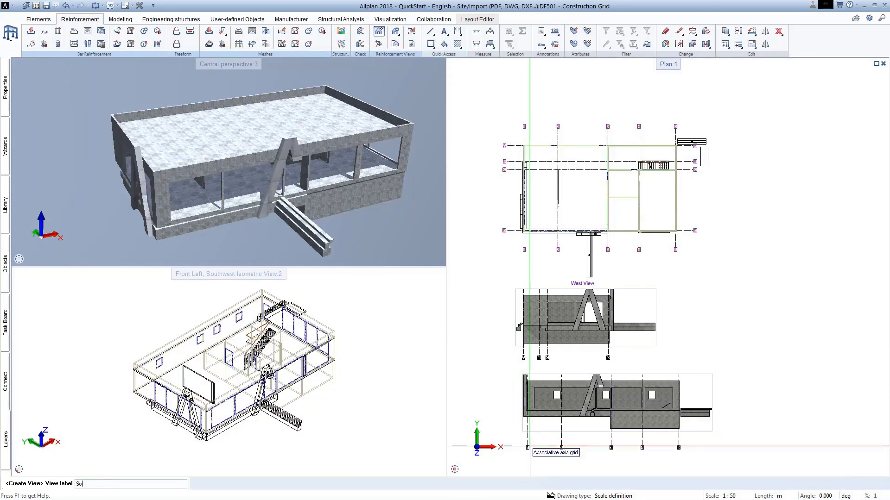
text(South View)
key(Return)
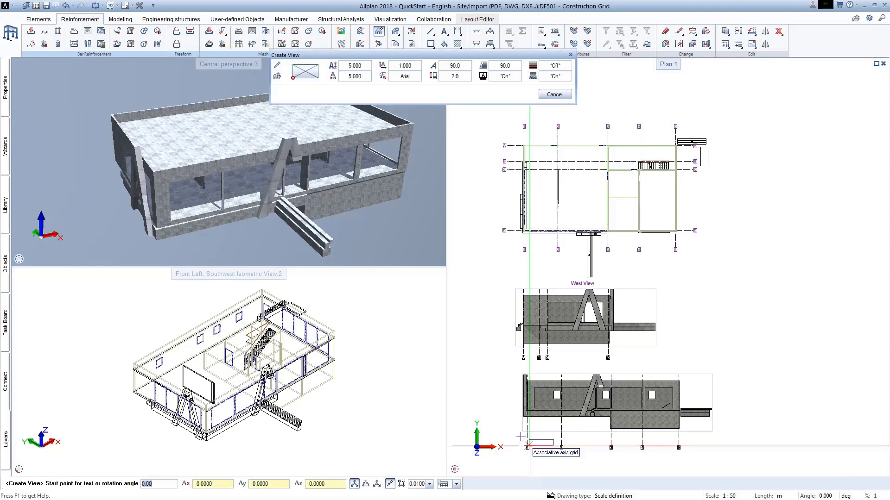
click(578, 370)
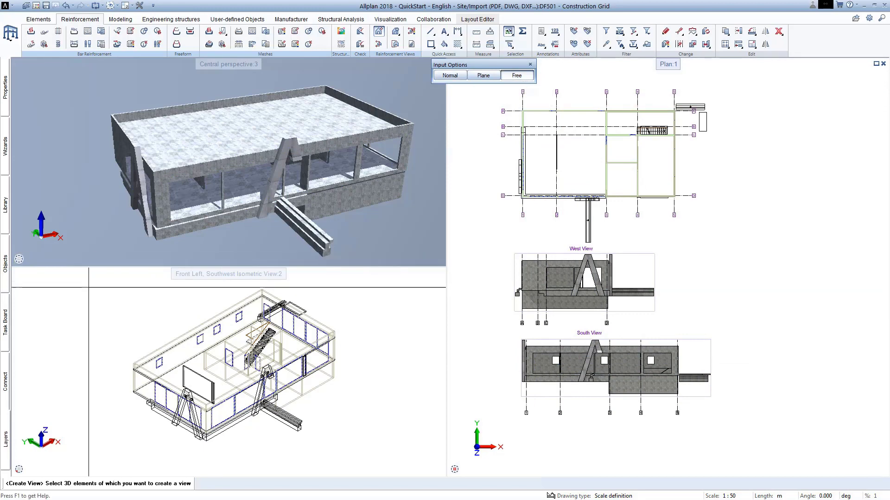
Step: Create a view of the whole building from the southwest isometric viewport and place it in the plan below the South View
drag(85, 279, 444, 475)
middle_drag(571, 415, 580, 308)
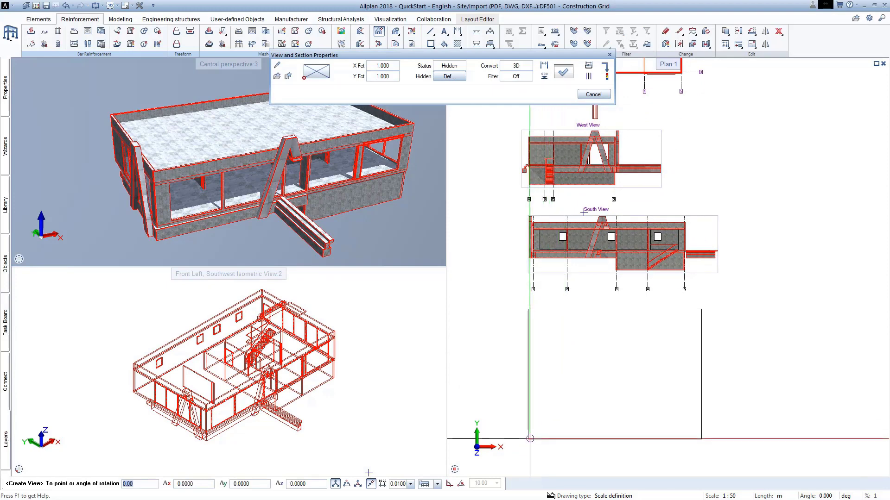
click(529, 438)
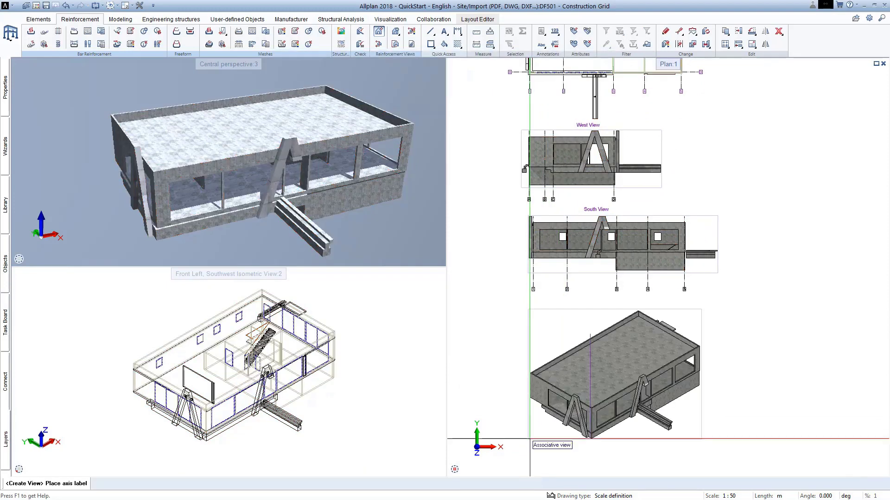
Step: Skip the axis labels for the isometric view and place the view label "Isometric View" above it
key(Escape)
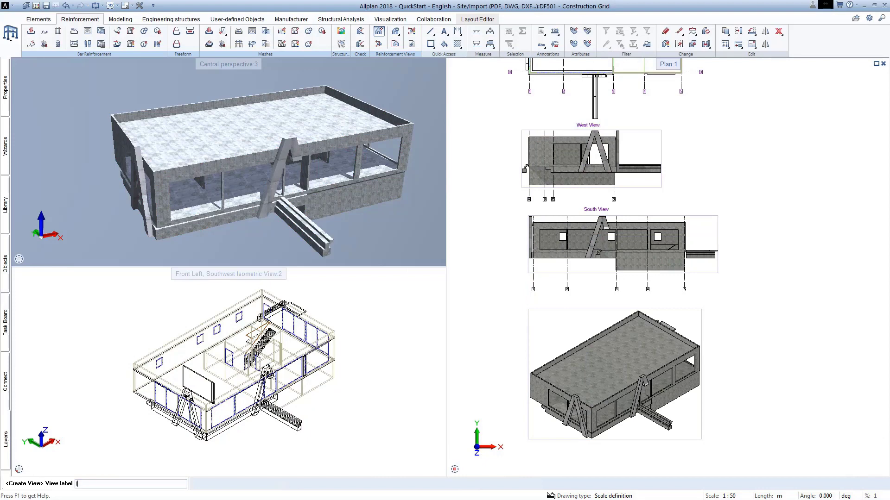
text(Isometric View)
key(Return)
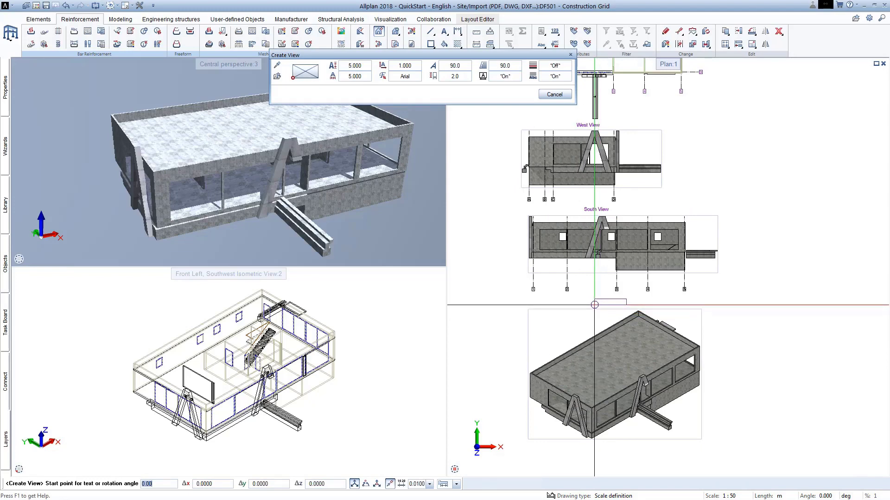
click(594, 306)
key(Escape)
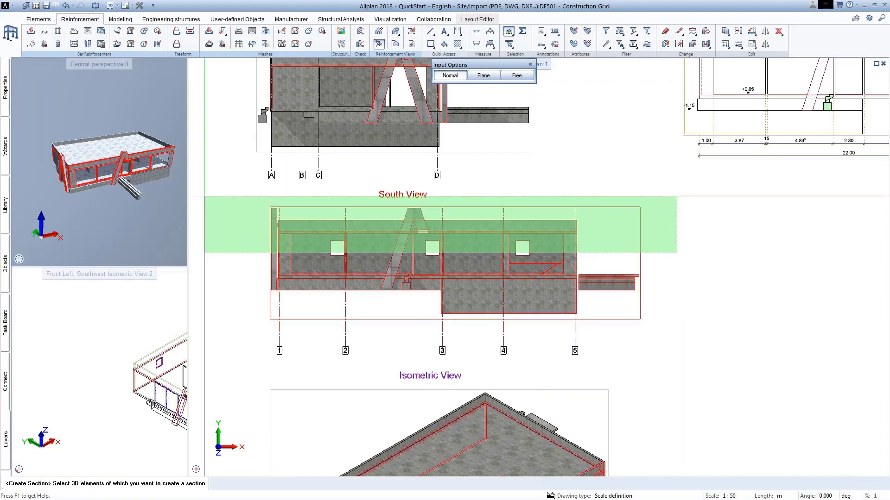
Step: Create a horizontal section across the upper part of the South View, placed below Section 1 - 1 and labelled "Slab above Ground Floor"
drag(226, 207, 227, 207)
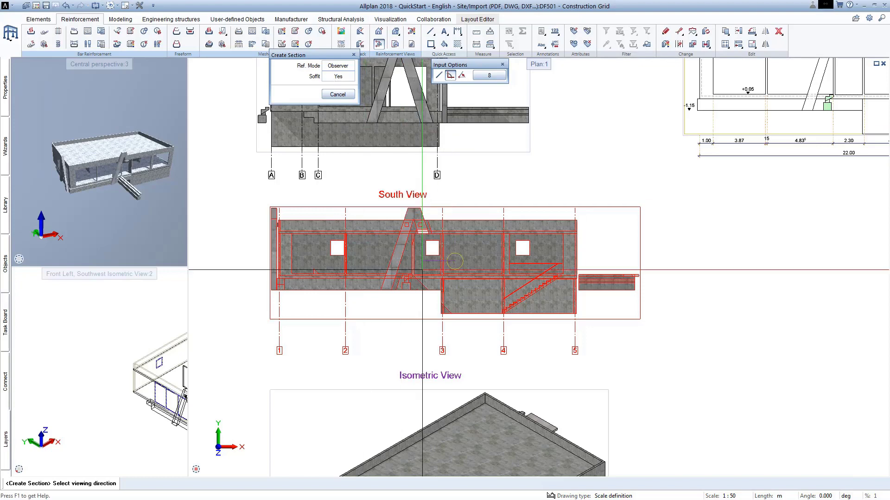
click(300, 308)
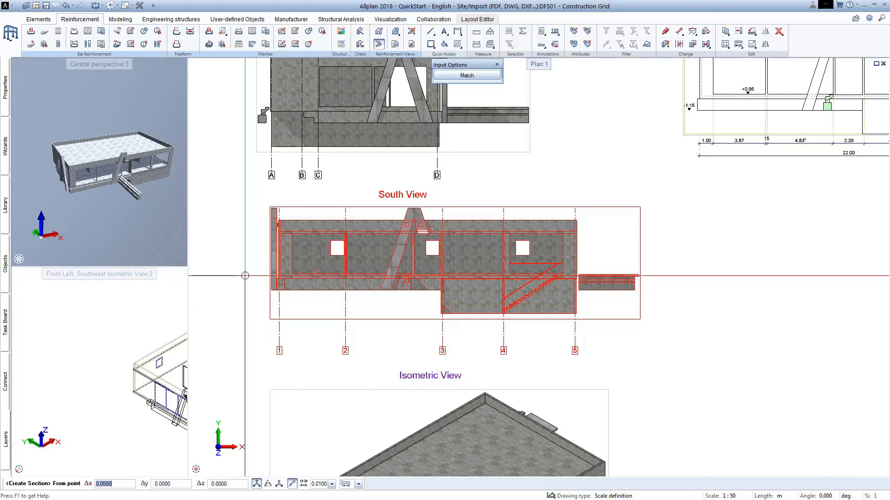
click(235, 238)
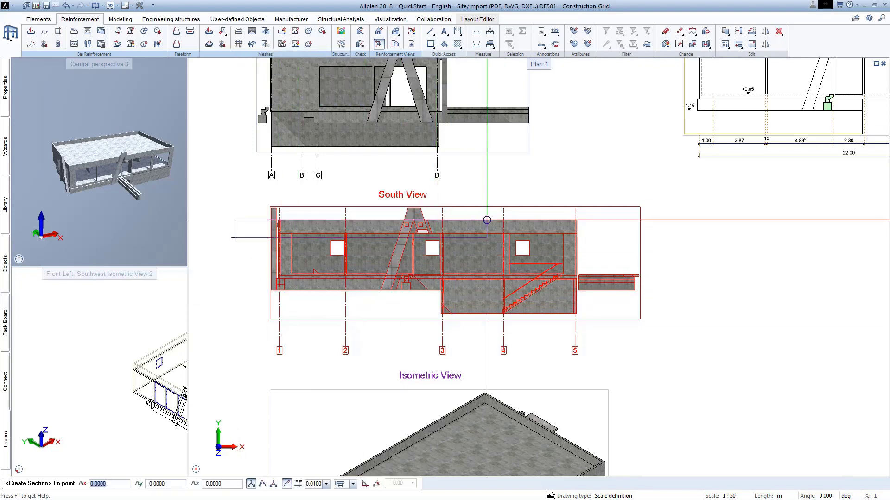
click(587, 216)
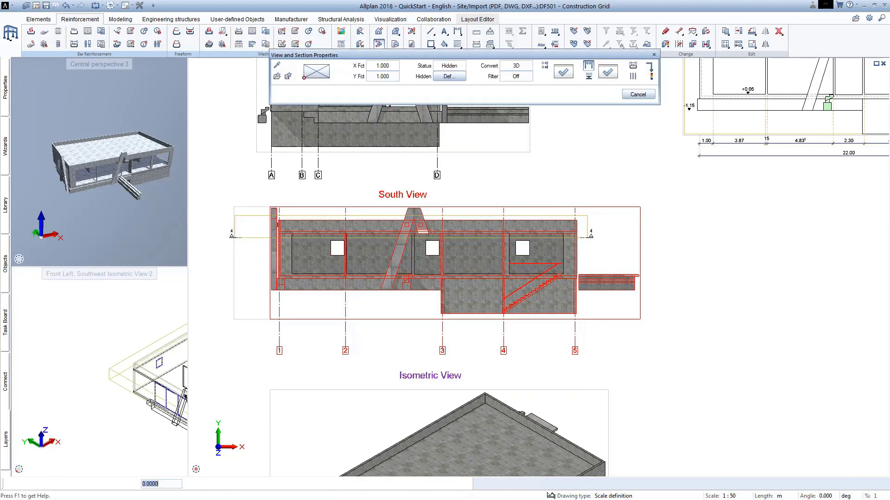
scroll(542, 333, down, 3)
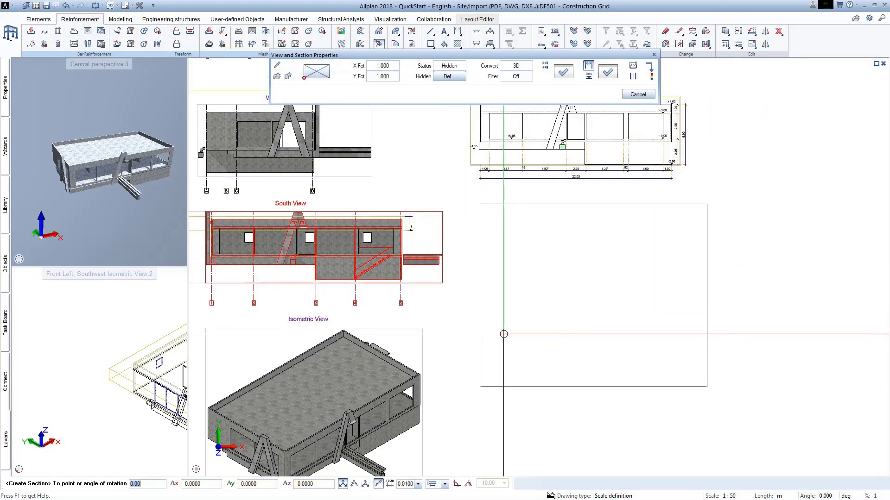
click(504, 334)
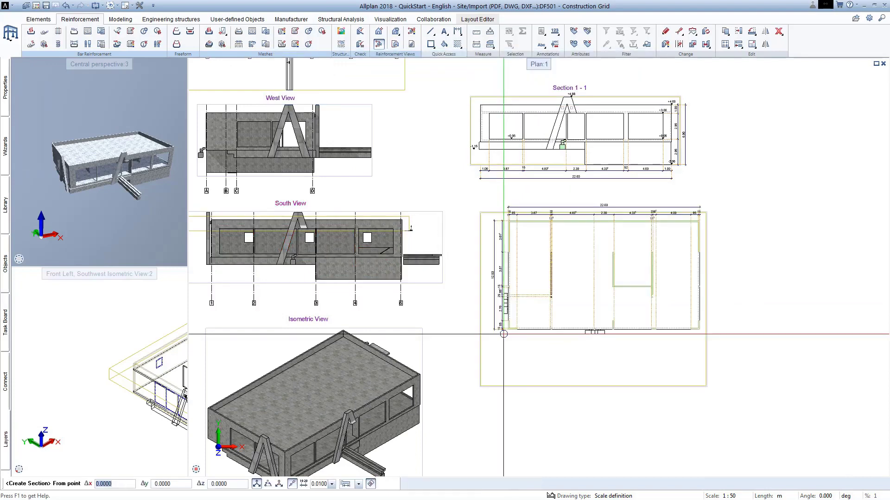
click(572, 234)
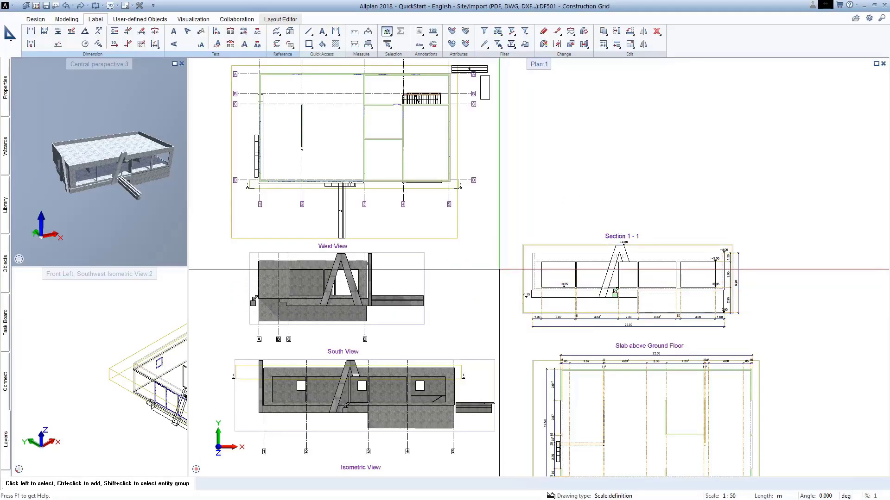
Step: Use Auto Dimensioning to add a north-south dimension line across the plan between axes 1 and 2
click(30, 44)
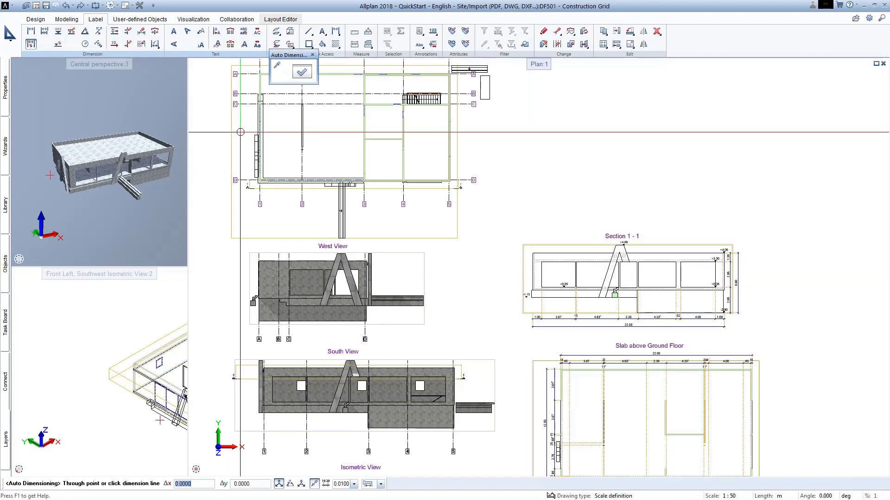
middle_drag(267, 134, 268, 175)
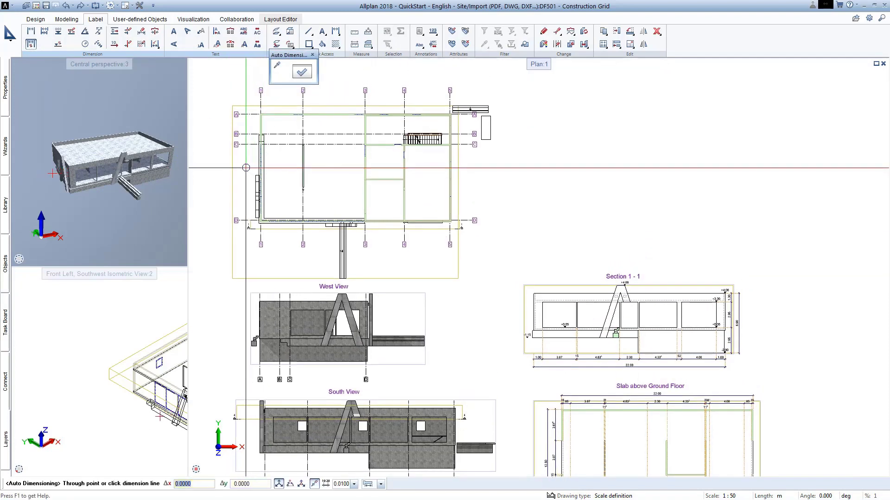
click(272, 175)
click(279, 234)
scroll(280, 233, up, 3)
middle_drag(281, 233, 281, 327)
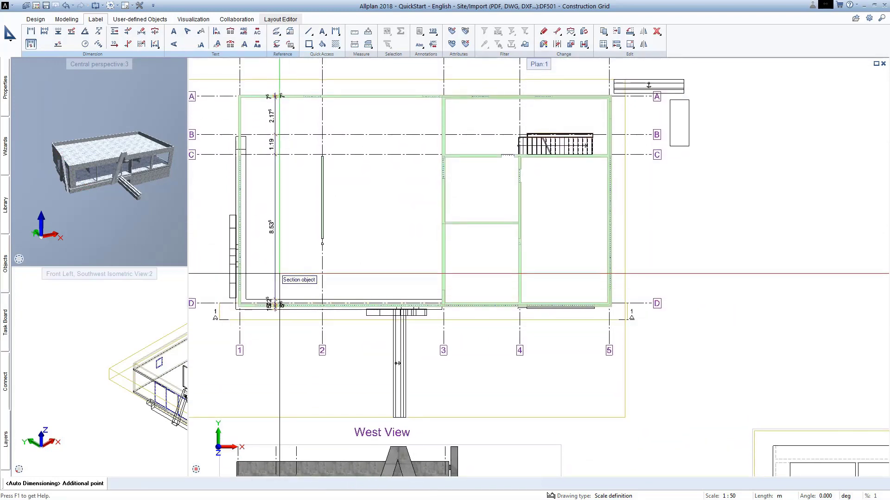
key(Escape)
Step: Add an east-west automatic dimension line across the full plan between axes C and D
click(206, 260)
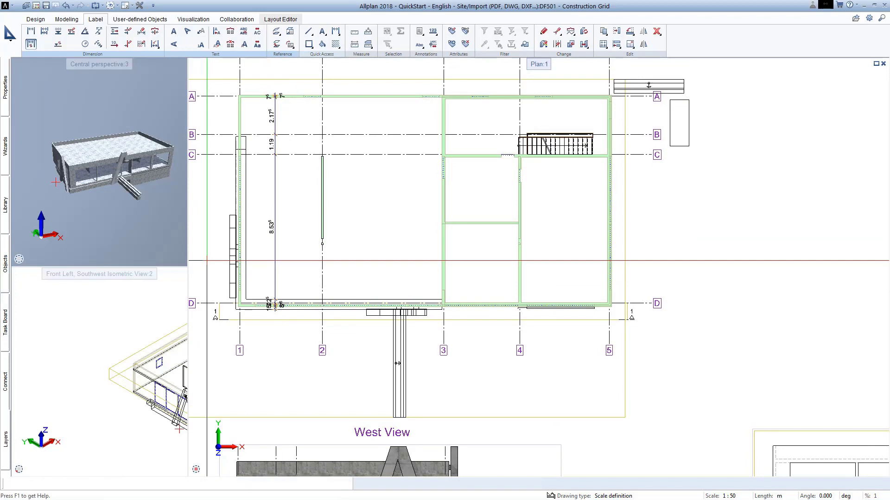
click(665, 258)
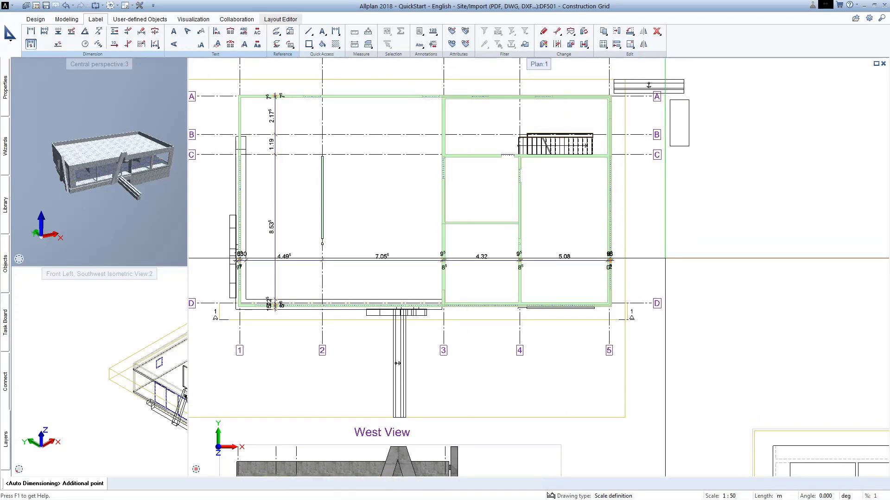
key(Escape)
key(Escape)
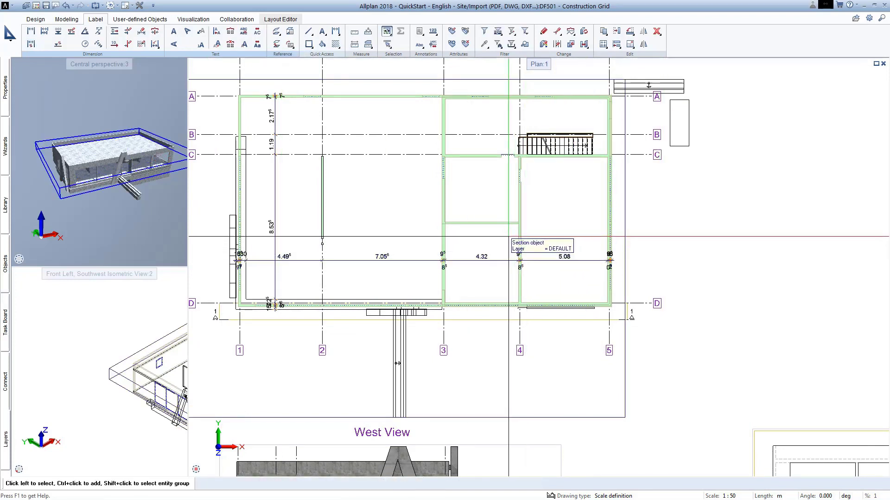
Step: Dimension the walls on axes 4 and 3 south of axis C, placing the lines east of wall 4 and west of wall 3
scroll(547, 213, up, 2)
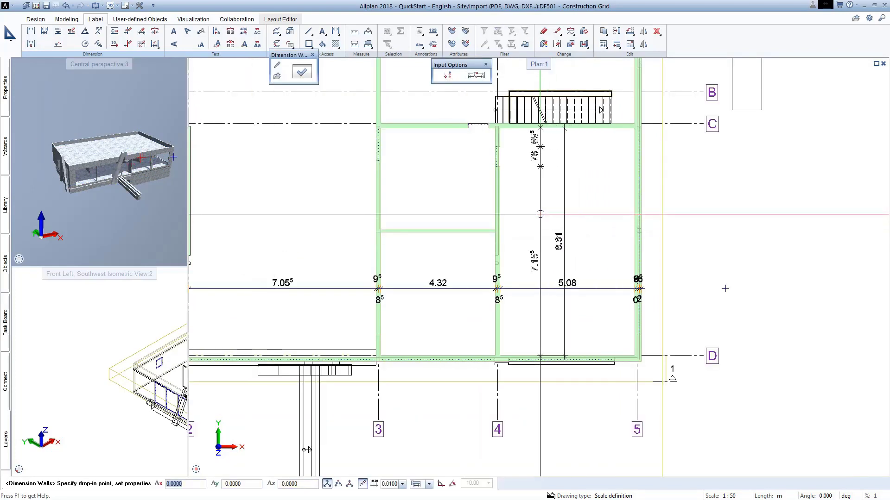
click(518, 213)
scroll(532, 202, down, 1)
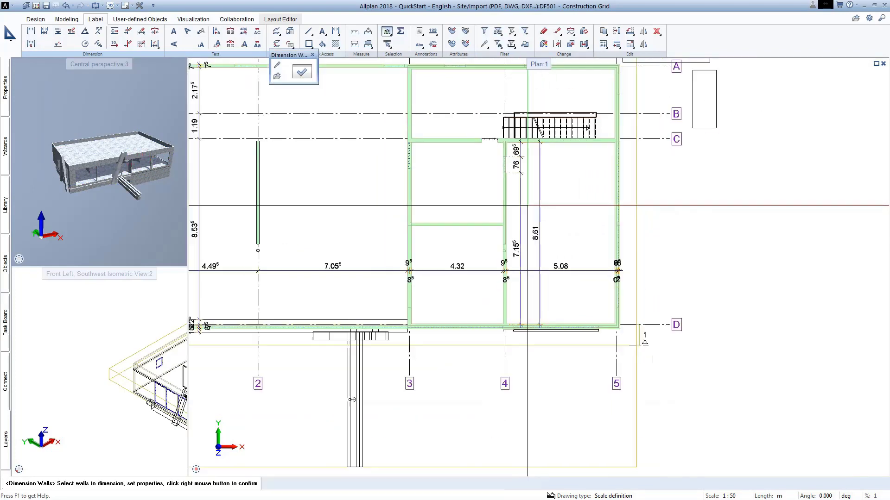
click(409, 156)
right_click(394, 195)
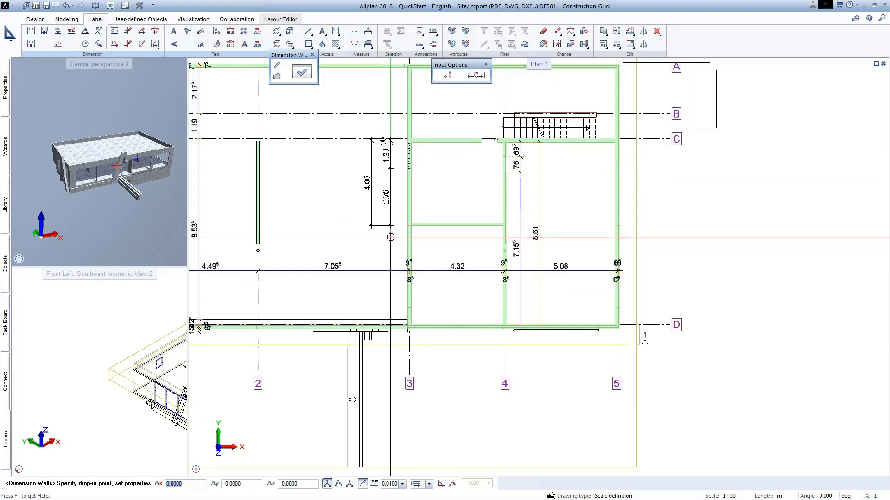
click(391, 237)
Step: Dimension the interior wall along axis C between axes 3 and 4, placing the dimension lines north of the wall
click(457, 139)
right_click(461, 132)
scroll(463, 128, up, 2)
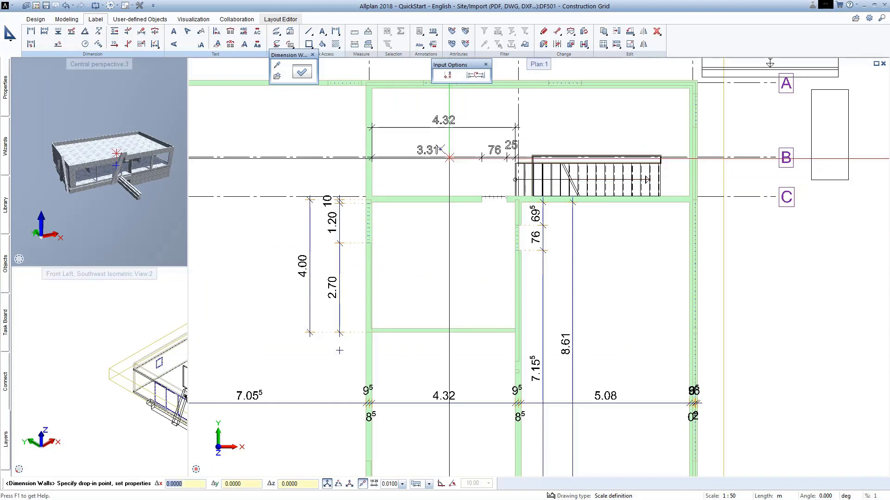
click(449, 150)
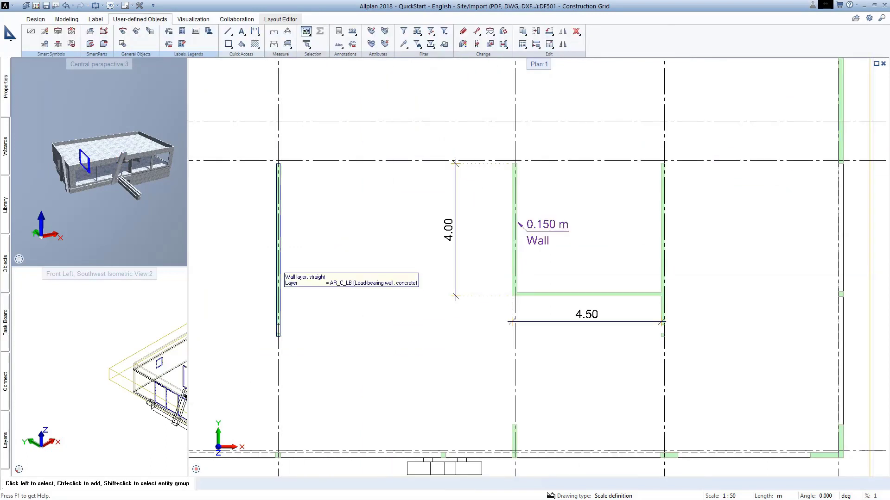
Step: Label the freestanding wall on axis 2 associatively, placing the thickness and name label on its east side
right_click(282, 274)
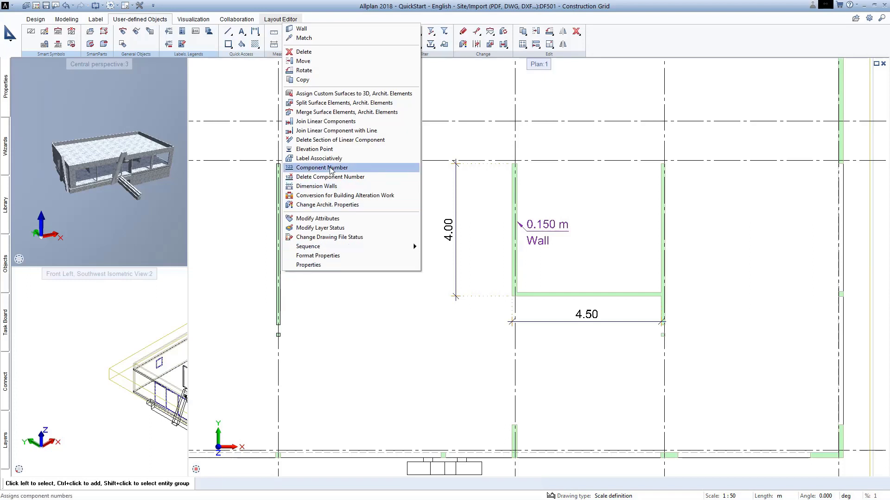
click(319, 158)
click(278, 234)
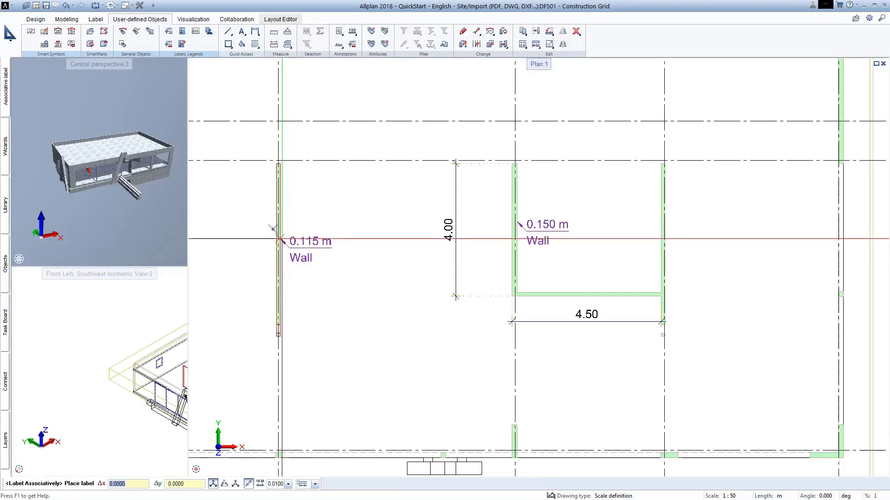
click(281, 239)
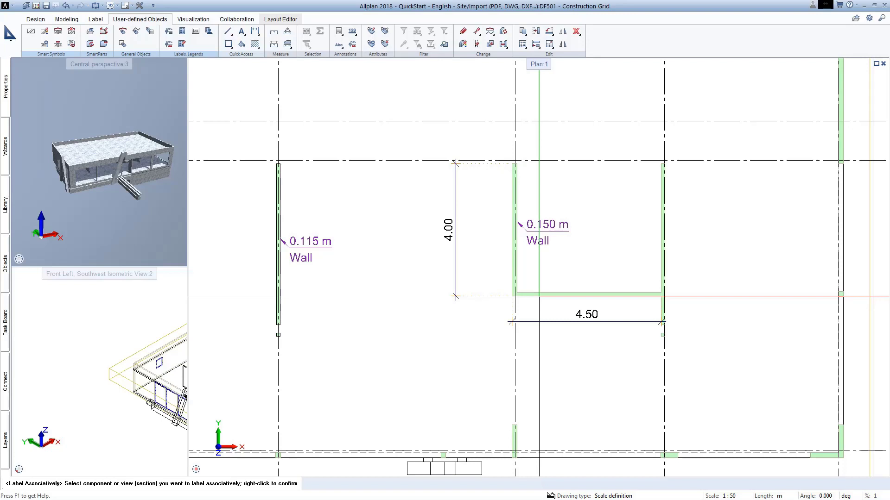
key(Escape)
Step: Label the western exterior wall on axis 1 associatively, near its northern end
scroll(593, 118, down, 1)
right_click(217, 110)
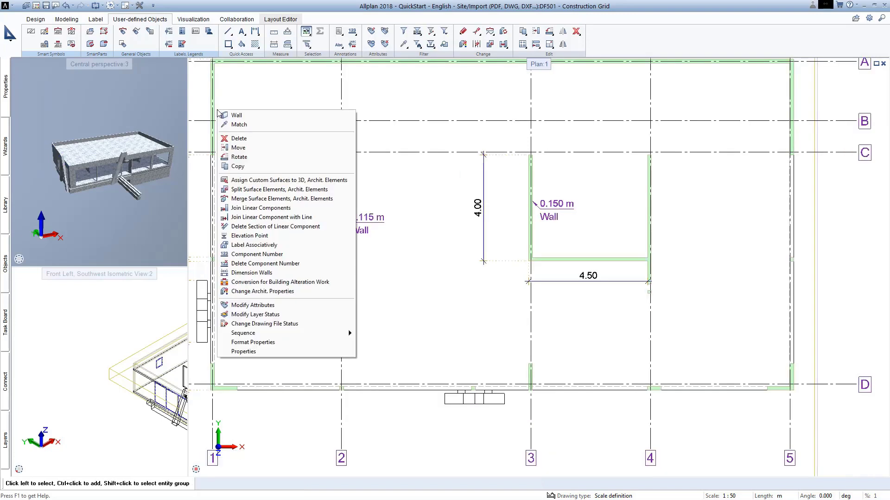
click(253, 245)
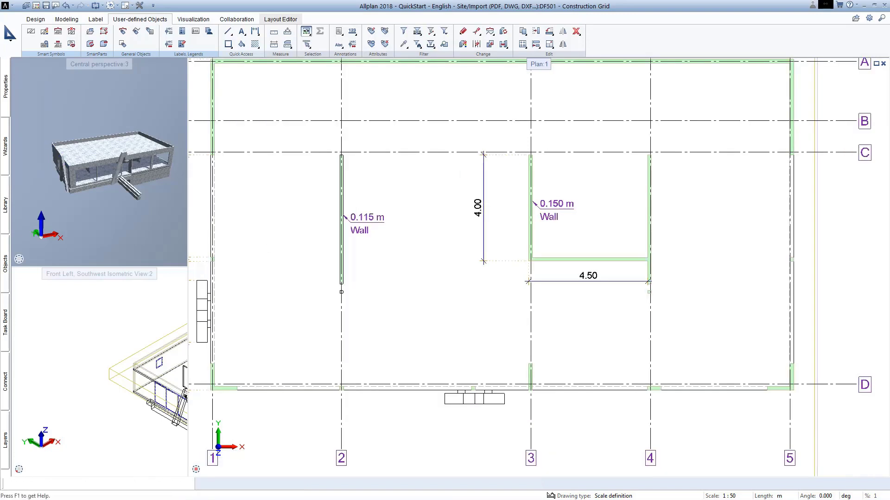
click(213, 82)
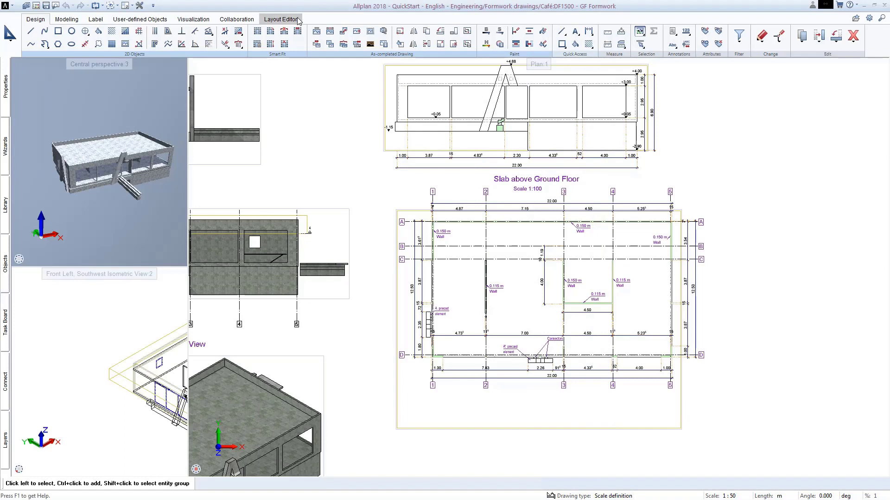
Step: Open the Layout Editor for the Slab above GF layout
click(281, 19)
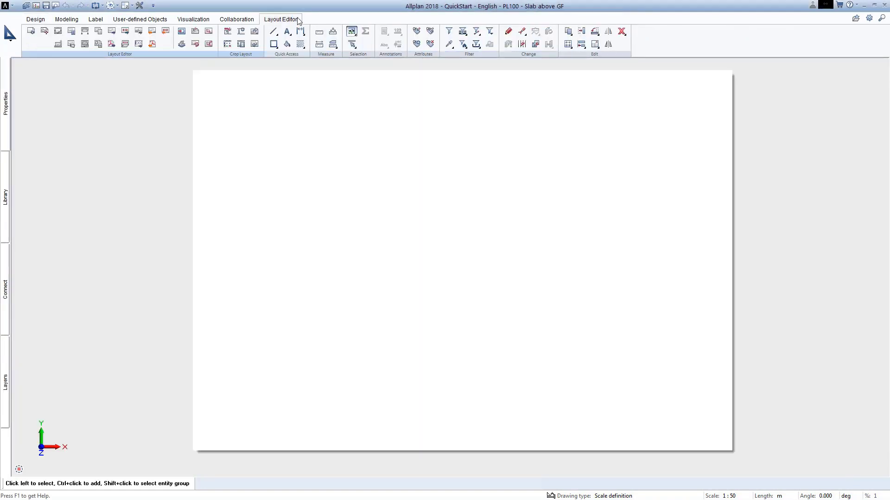
Step: Set up the layout page by loading the project favorite "Lesson 8 - Plan template.lmas"
click(31, 30)
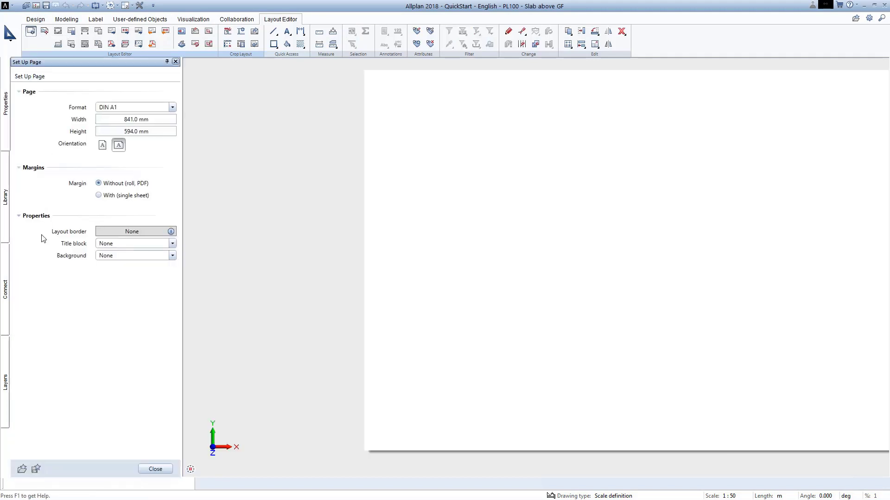
click(21, 469)
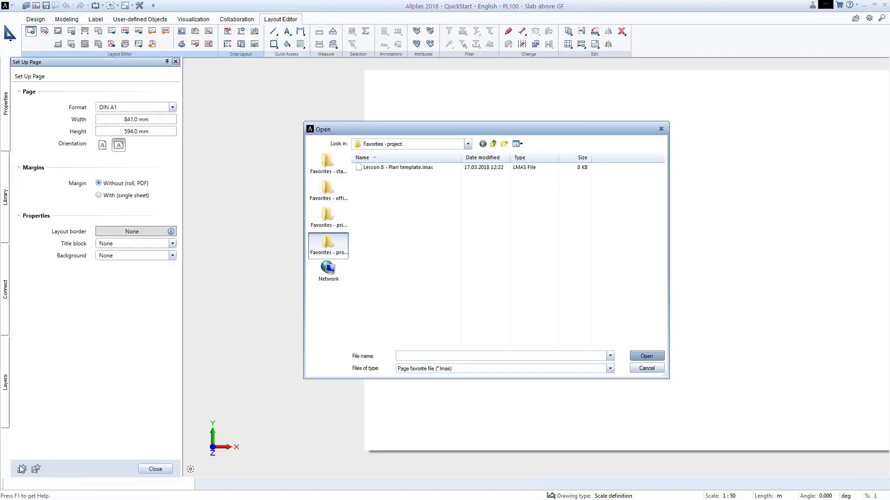
click(458, 168)
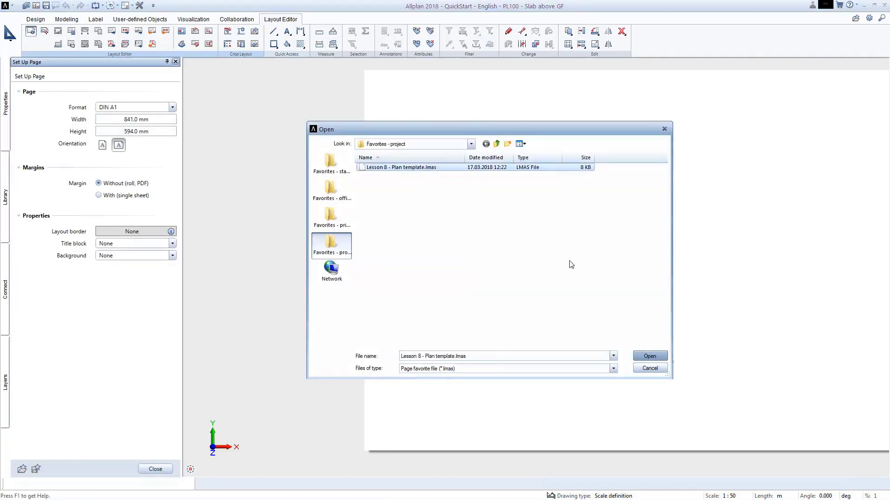
click(648, 356)
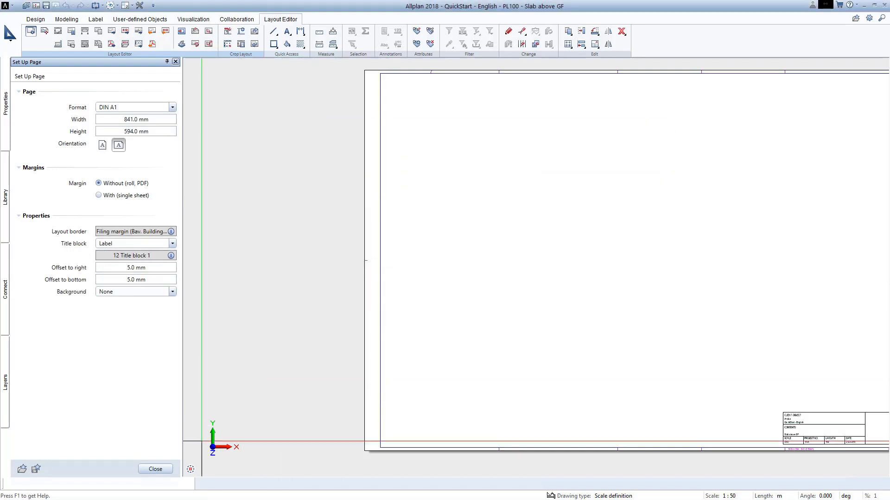
click(155, 469)
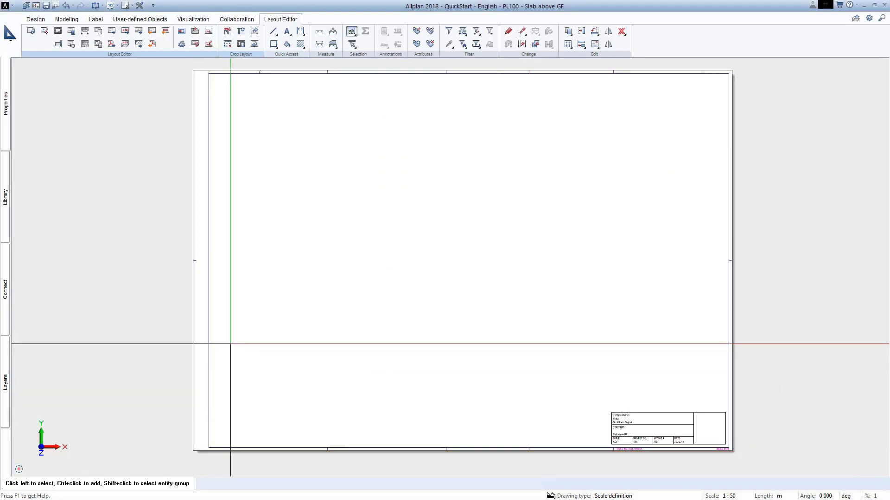
Step: Insert drawing file 1500 GF Formwork as a layout element and move its views into position inside the page border
click(46, 33)
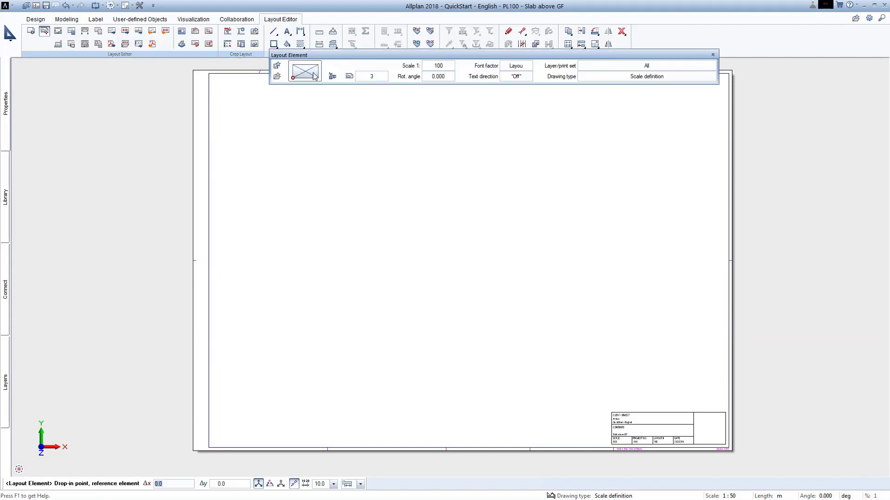
click(332, 77)
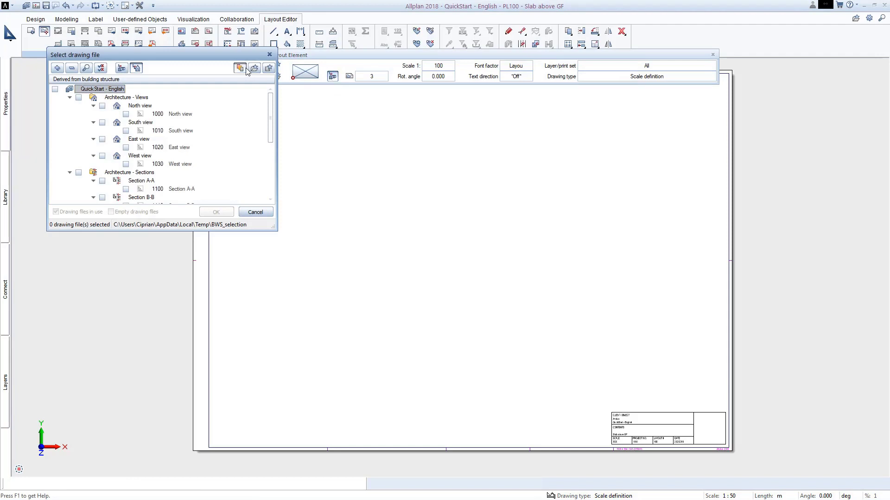
click(242, 68)
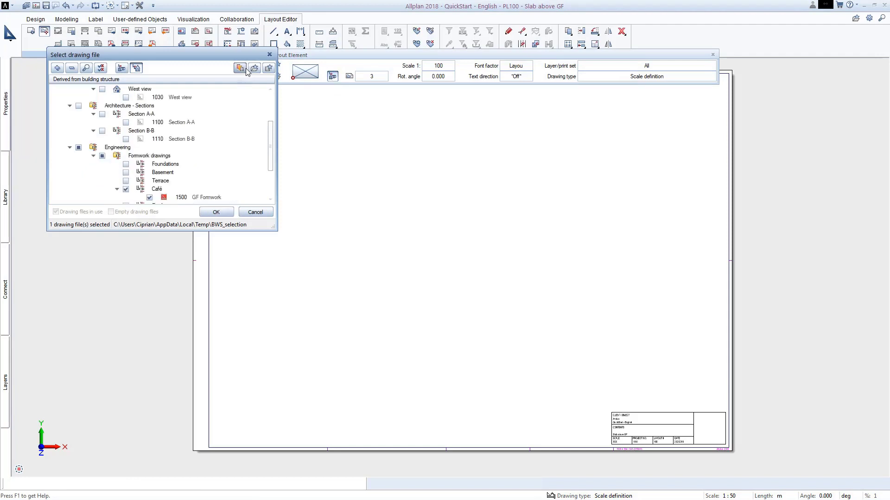
click(216, 212)
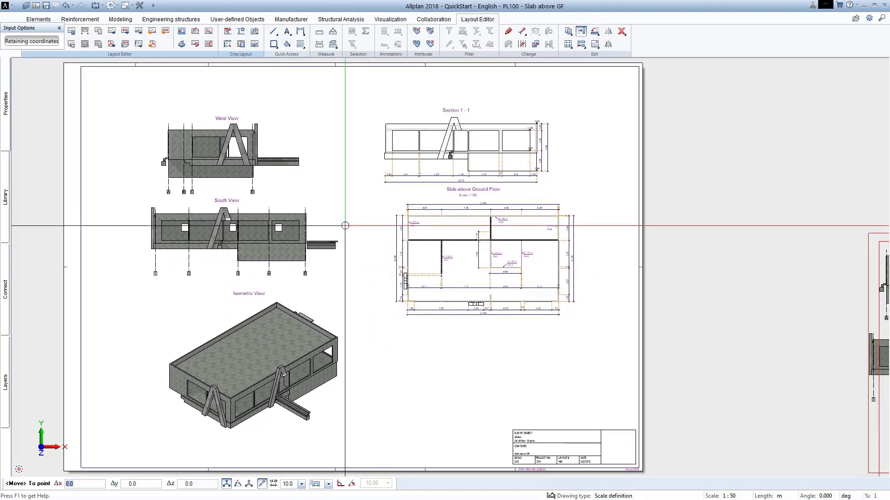
click(345, 225)
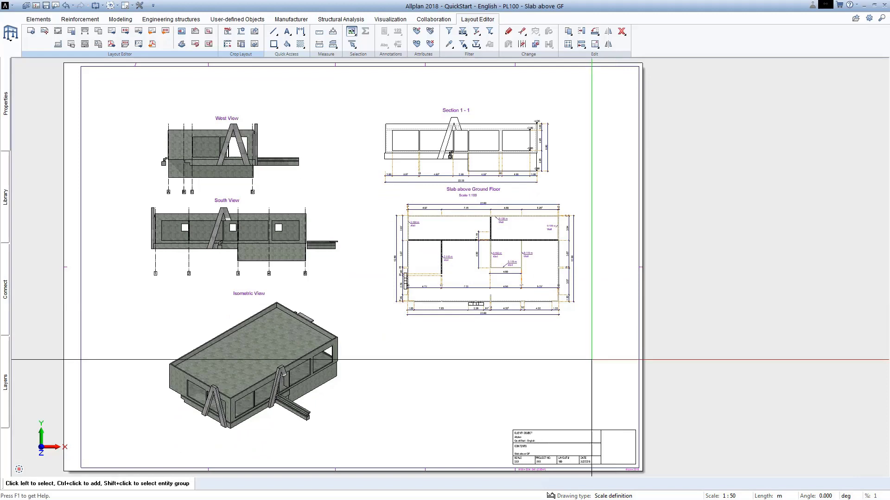
Step: Check the title block entries and the arrangement of the views on the page
scroll(592, 360, up, 3)
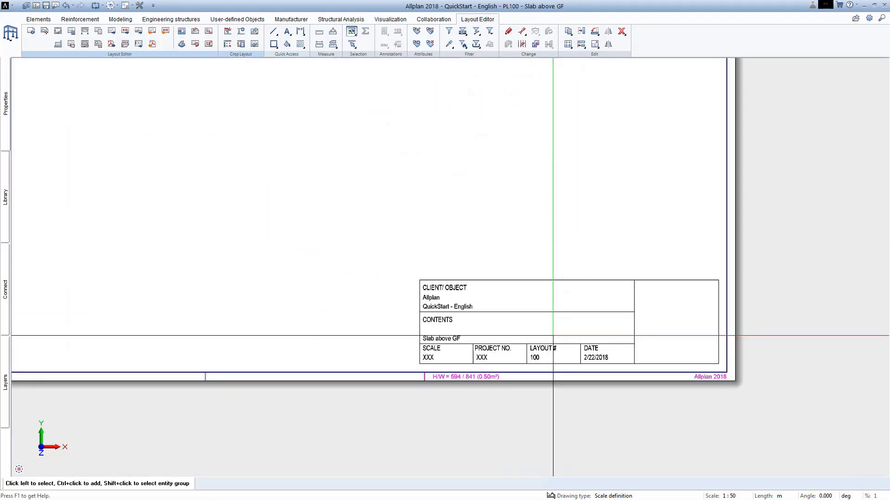
scroll(553, 335, down, 3)
scroll(510, 288, up, 2)
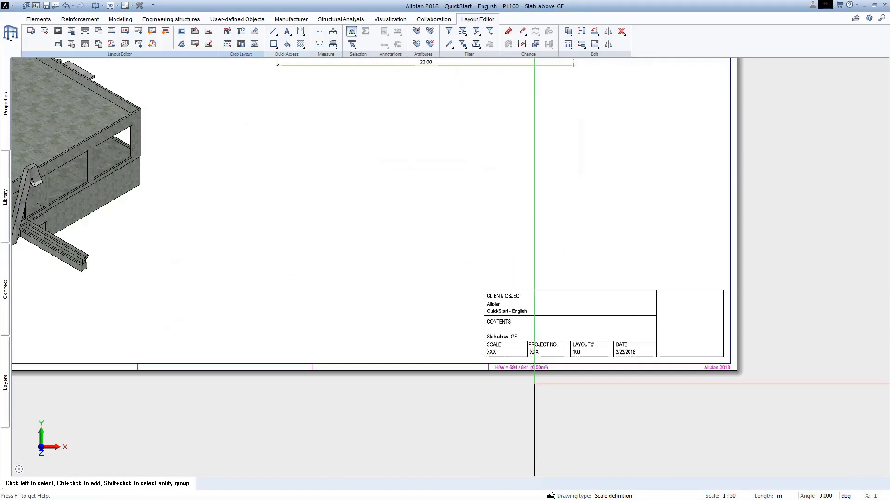
scroll(537, 370, up, 1)
scroll(429, 343, down, 3)
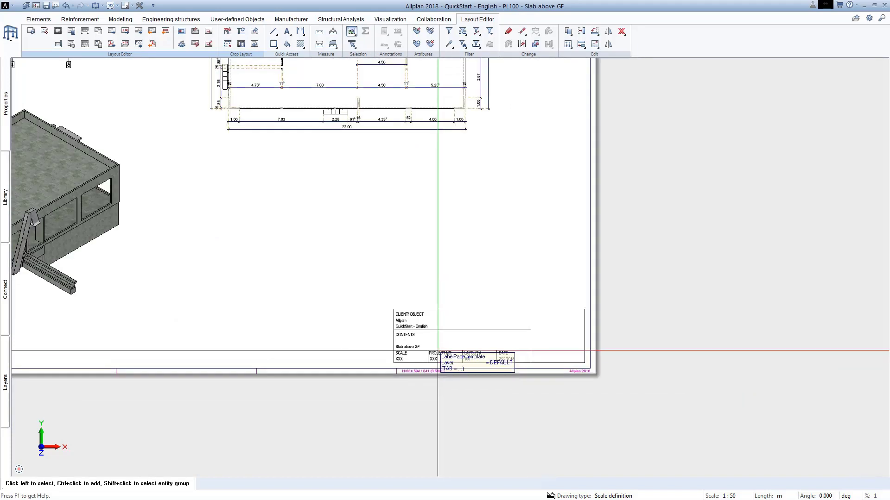
scroll(426, 329, down, 2)
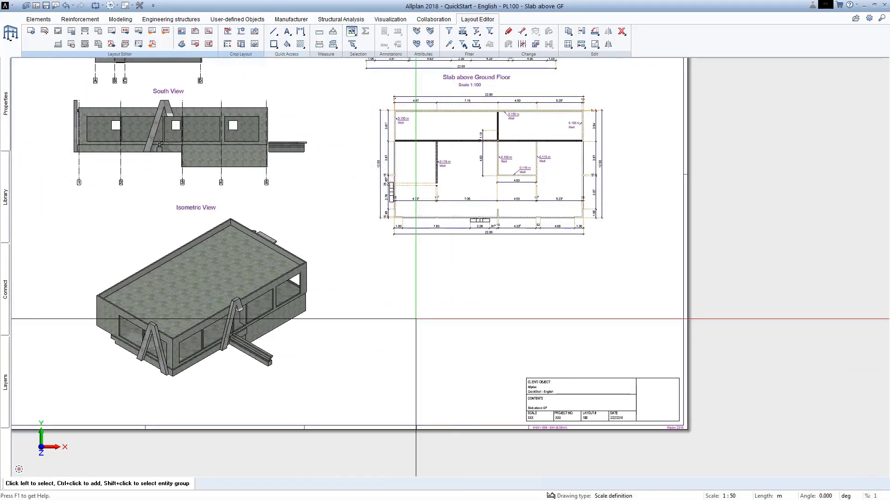
Step: Export the Slab above GF layout as PDF data
scroll(262, 208, down, 3)
scroll(282, 207, up, 2)
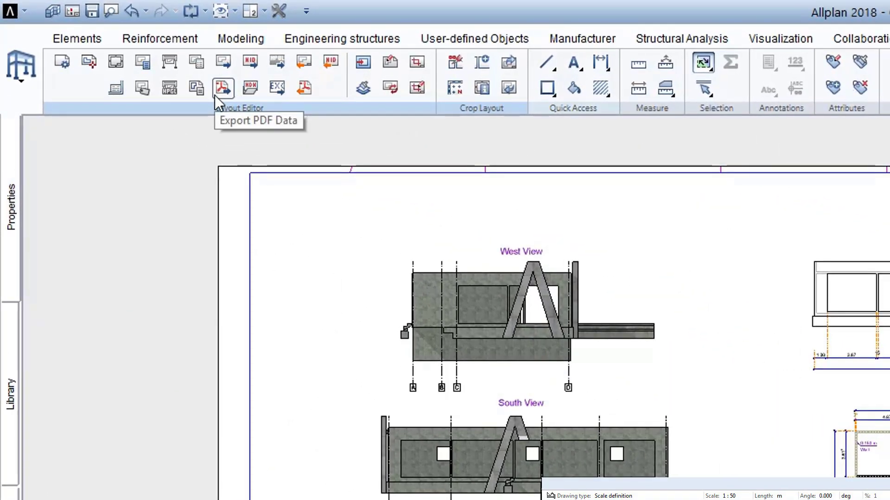
click(123, 48)
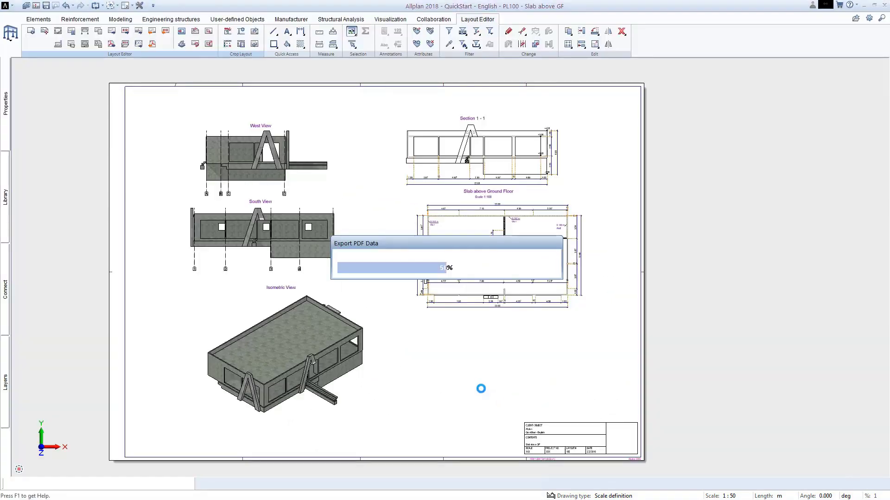